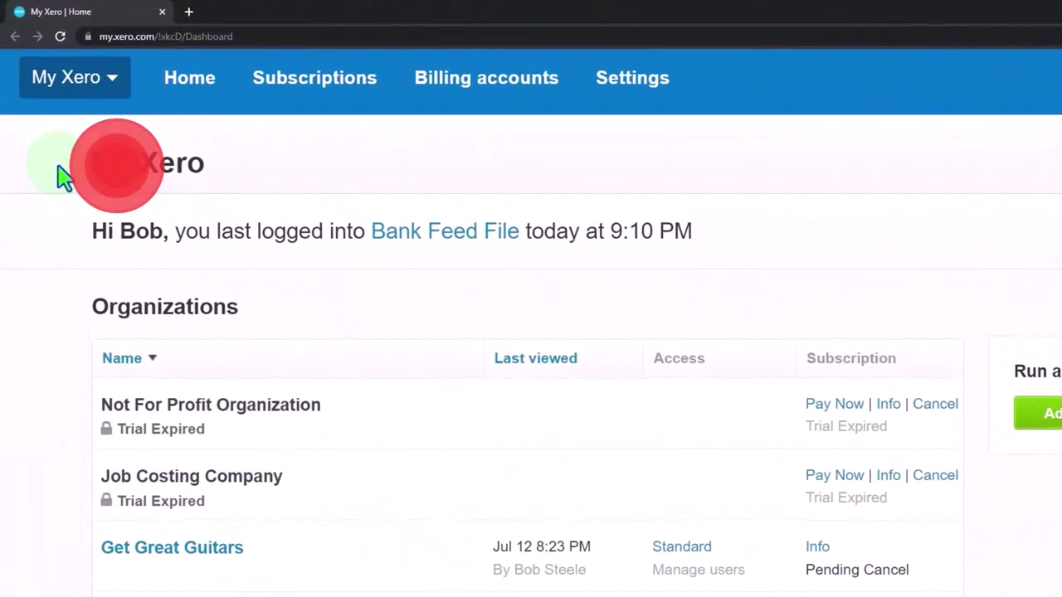
# Step: Open the Bank Feed File organization and duplicate its dashboard tab twice
pyautogui.click(106, 528)
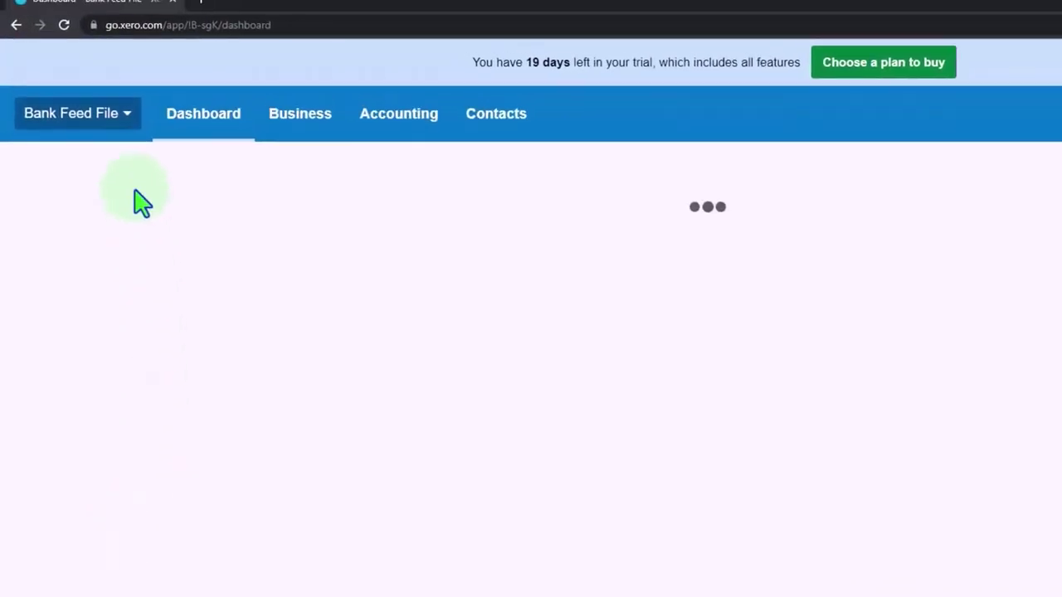
pyautogui.rightClick(122, 20)
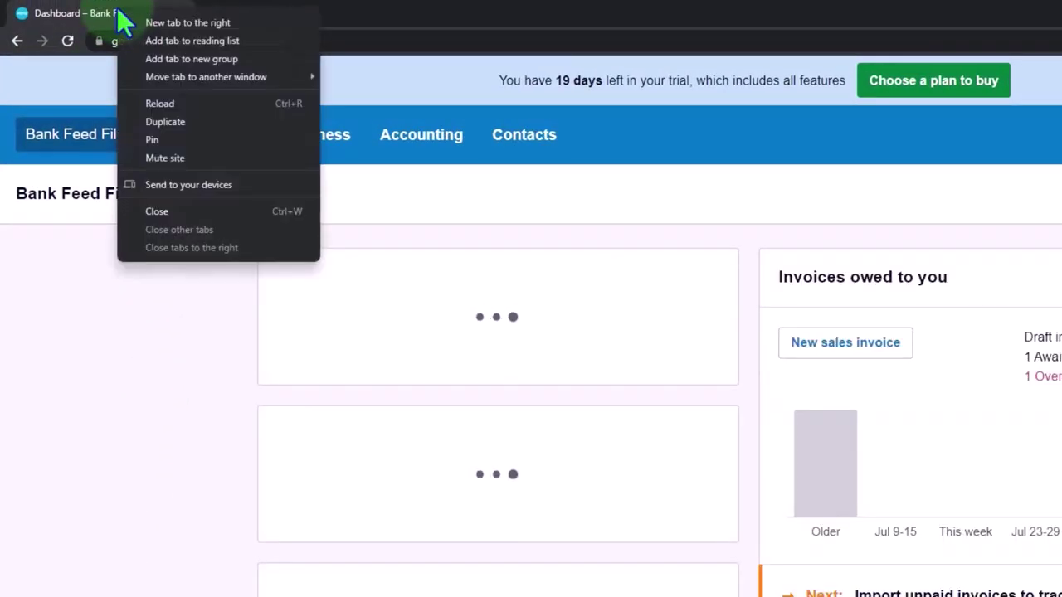
pyautogui.click(197, 121)
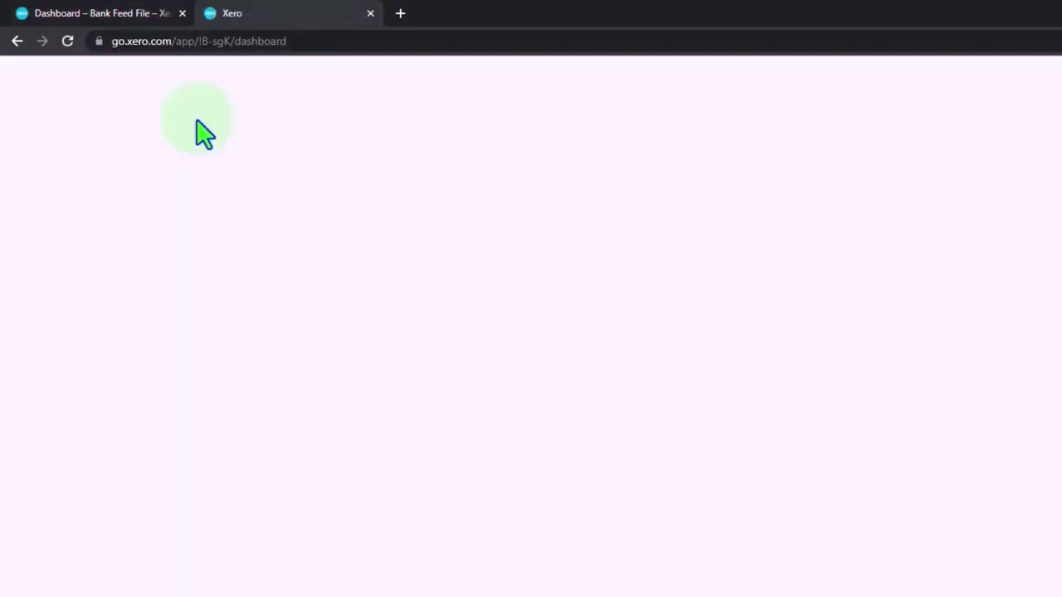
pyautogui.rightClick(314, 18)
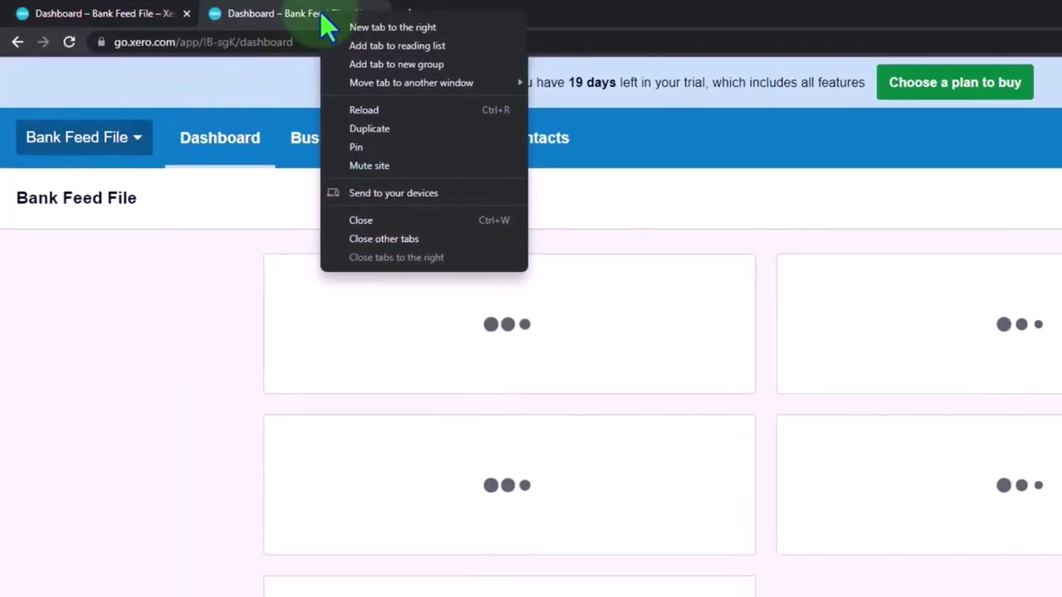
pyautogui.click(369, 125)
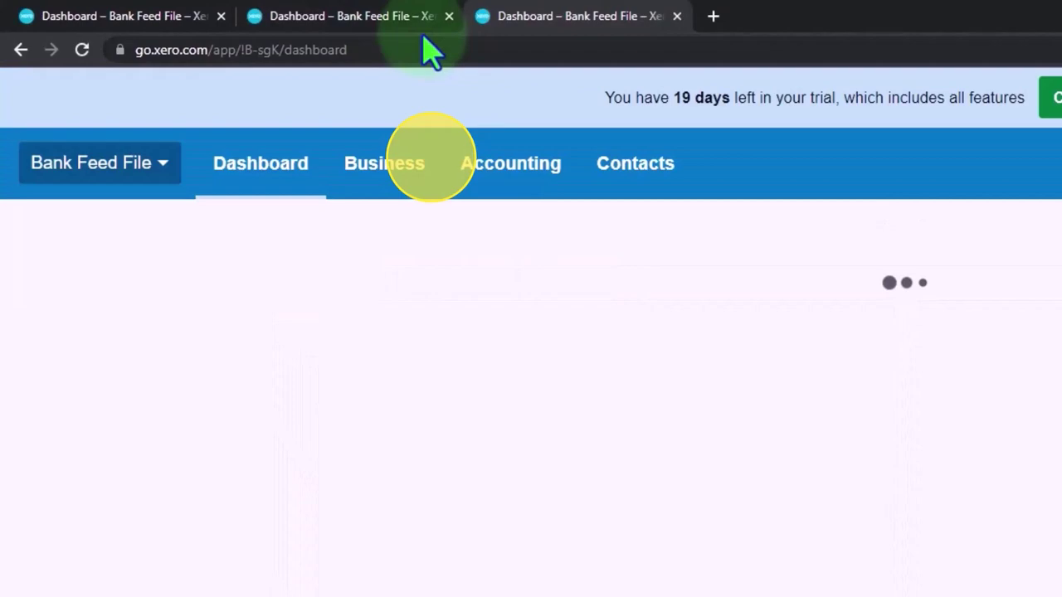
# Step: Load the Balance Sheet report in the second tab and the accounting reports list in another
pyautogui.click(390, 25)
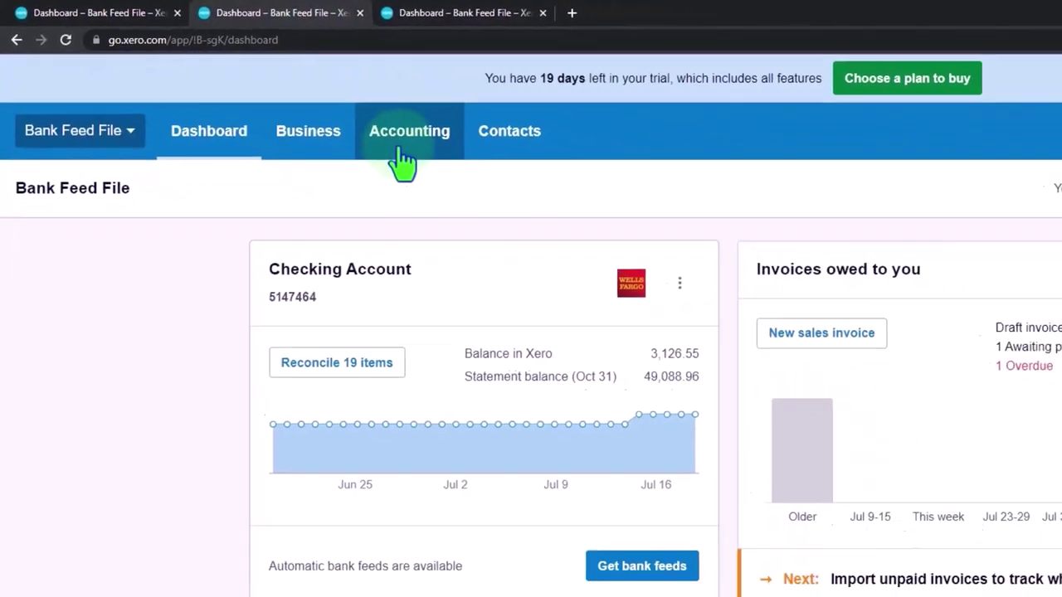
pyautogui.click(495, 157)
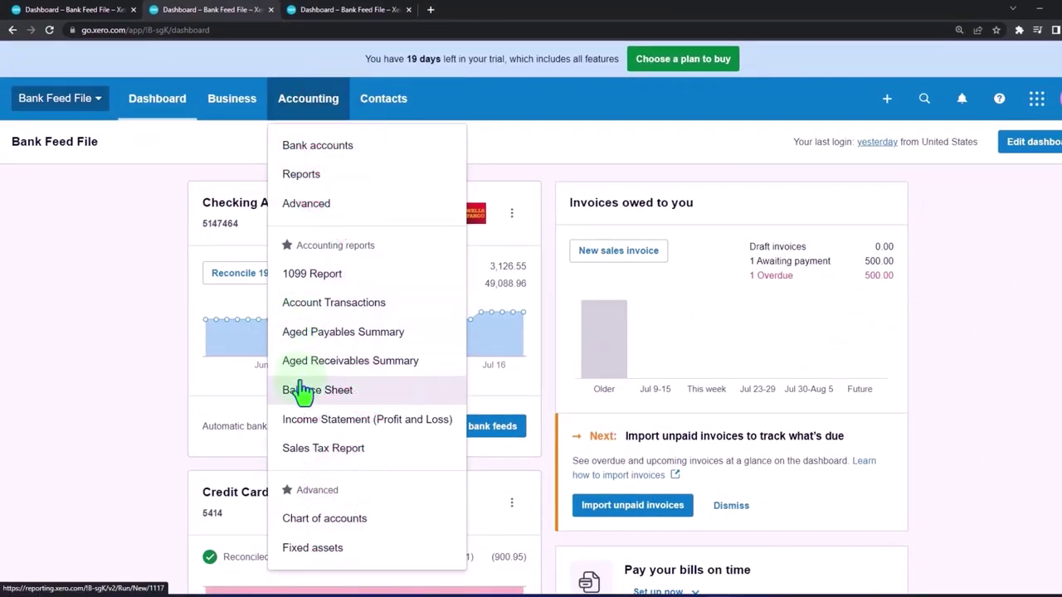
pyautogui.click(381, 405)
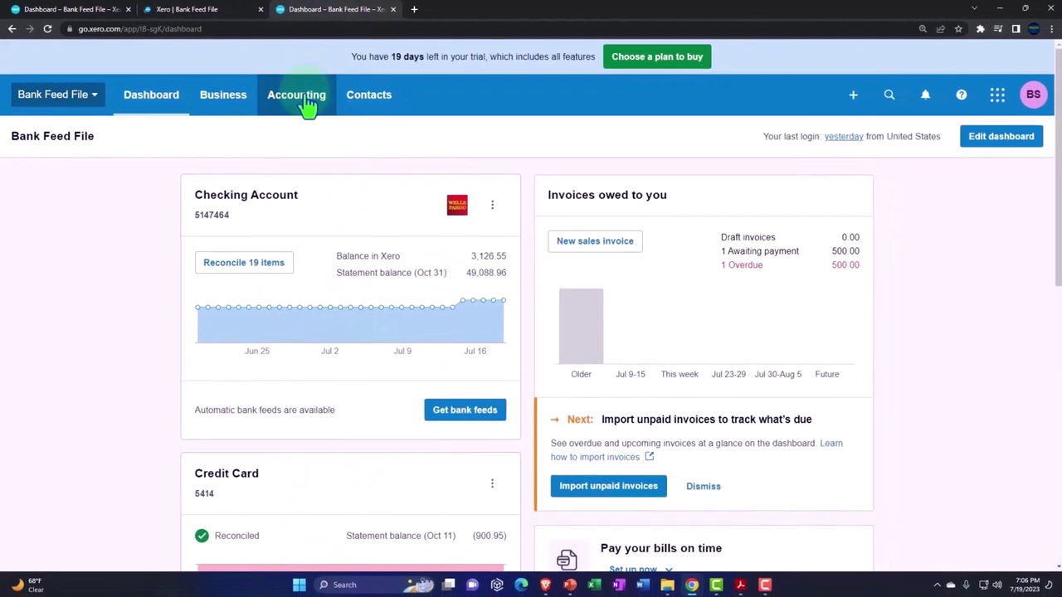
pyautogui.click(299, 96)
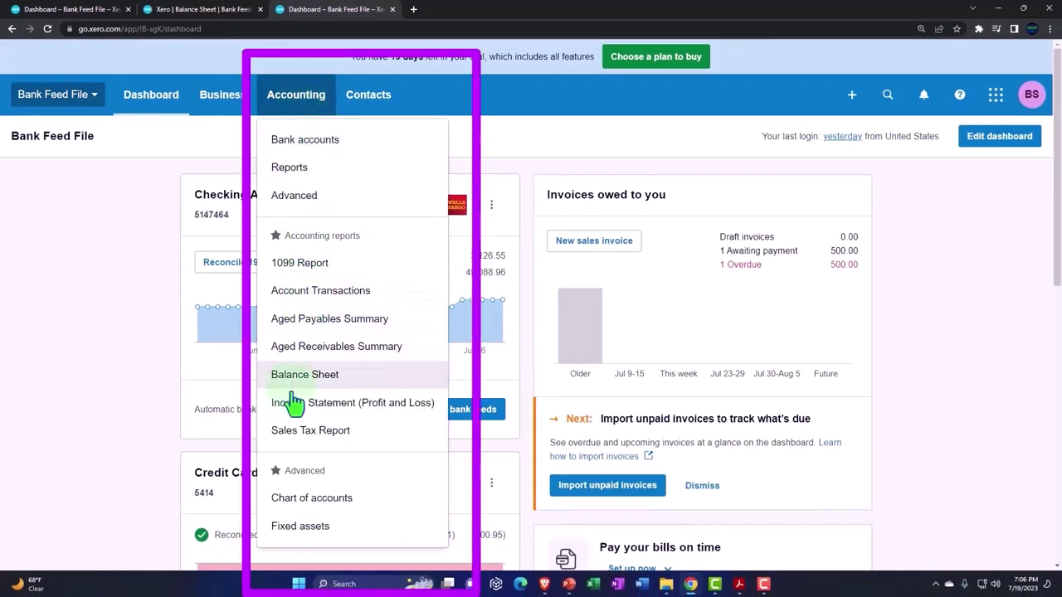
# Step: Open the Income Statement and set its start date to Jan 1, 2022
pyautogui.click(383, 414)
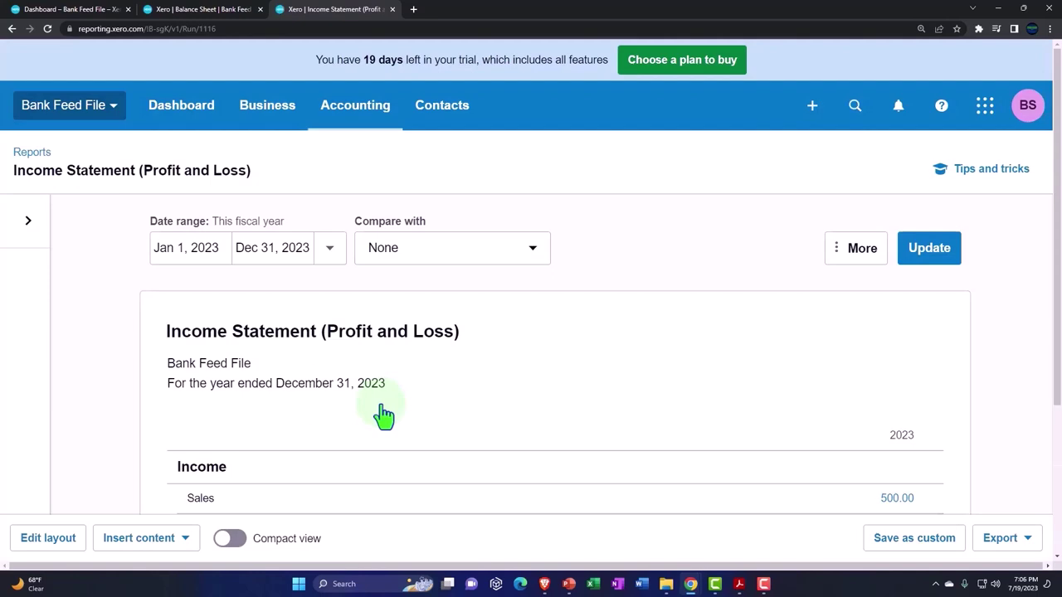
pyautogui.click(210, 248)
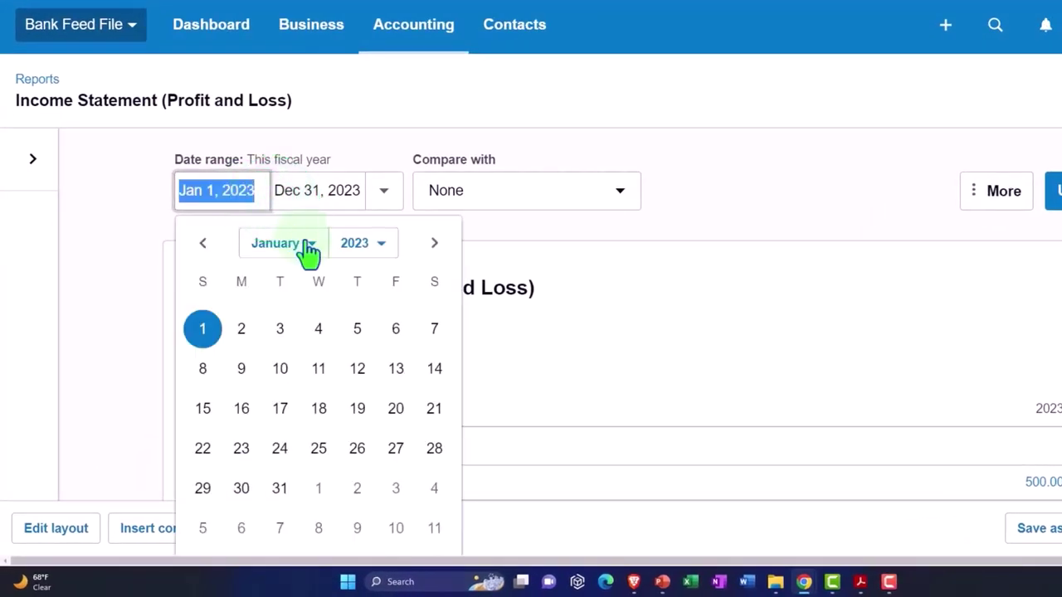
pyautogui.click(308, 249)
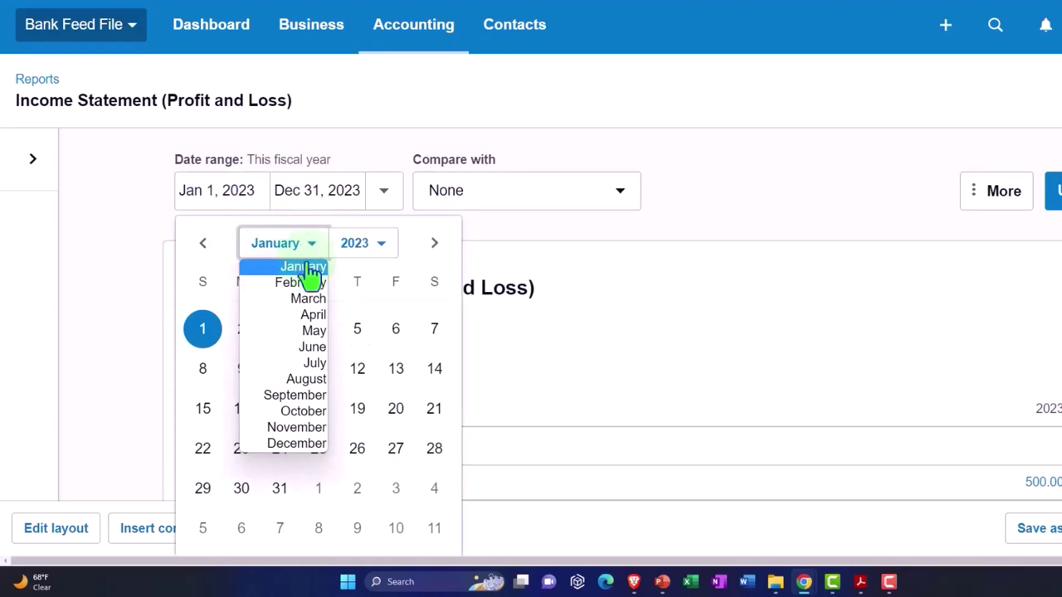
pyautogui.click(304, 267)
pyautogui.click(362, 243)
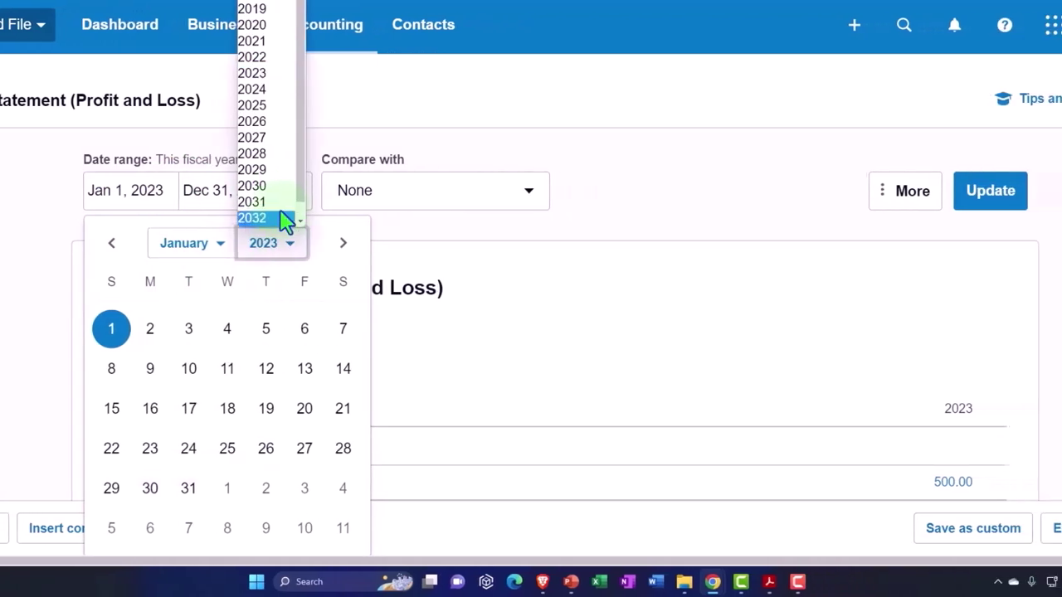
pyautogui.click(249, 57)
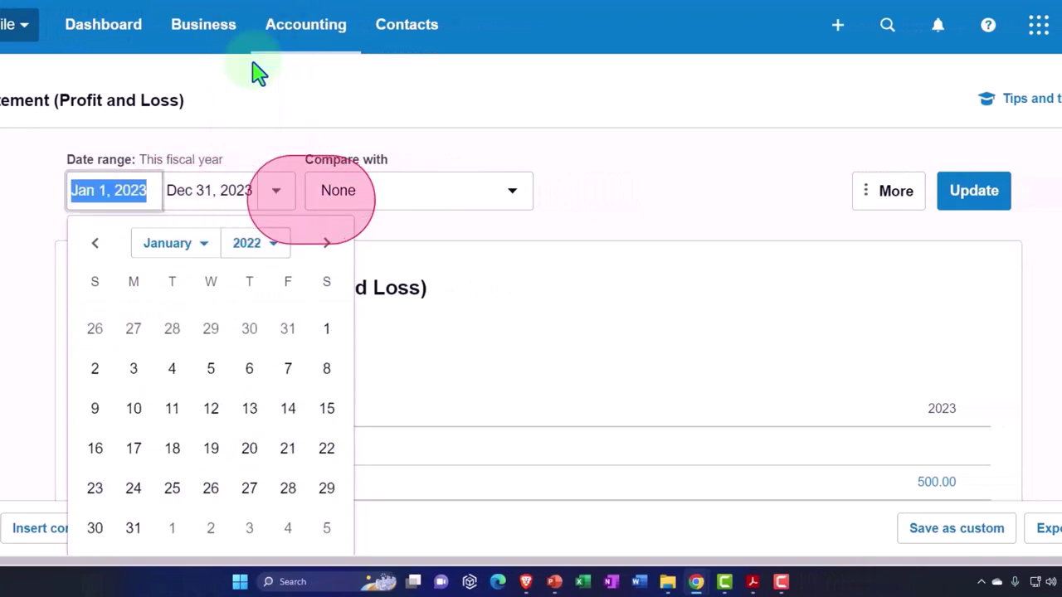
pyautogui.click(324, 332)
# Step: Set the end date to Dec 31, 2022, update, and return to the Balance Sheet
pyautogui.click(231, 187)
pyautogui.click(347, 333)
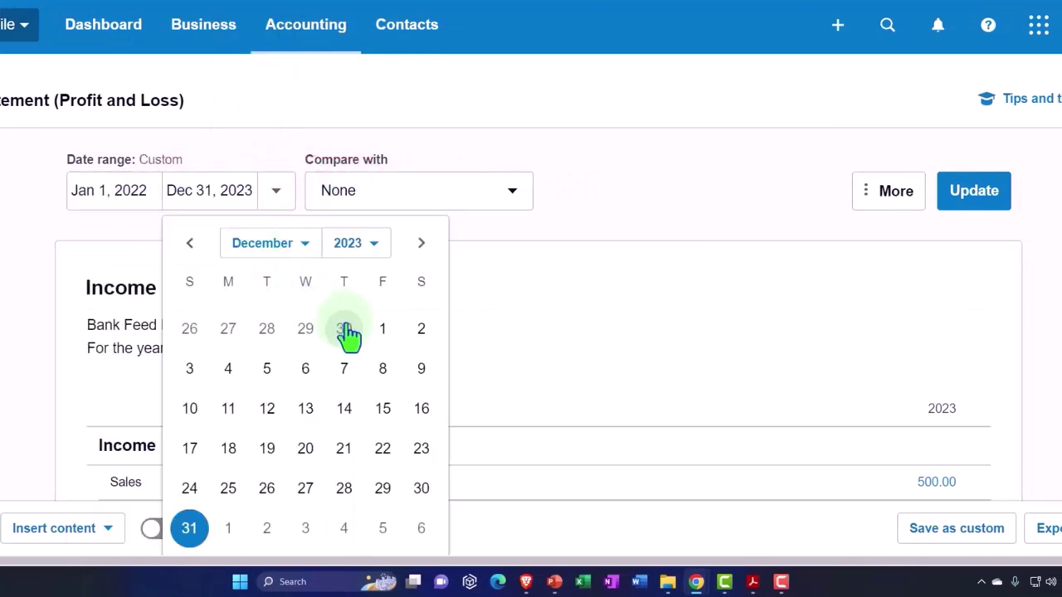
pyautogui.click(372, 249)
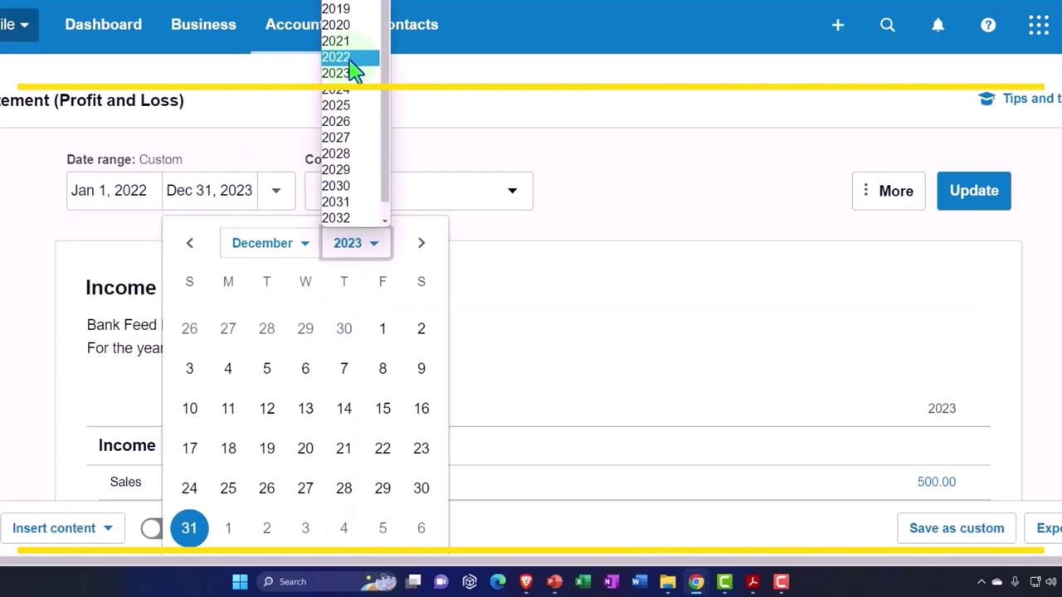
pyautogui.click(355, 58)
pyautogui.click(420, 489)
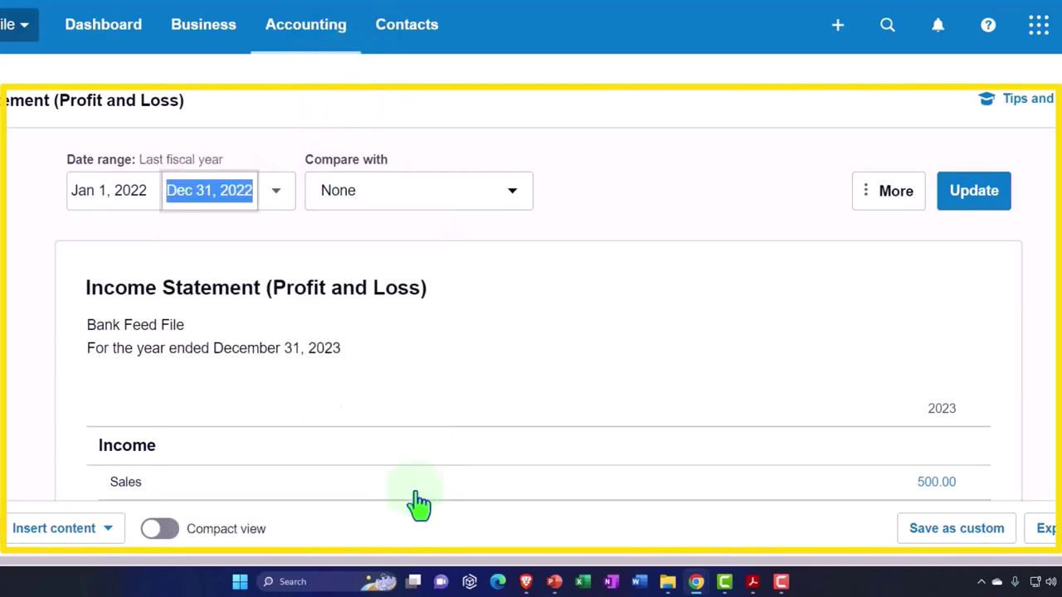
pyautogui.click(999, 201)
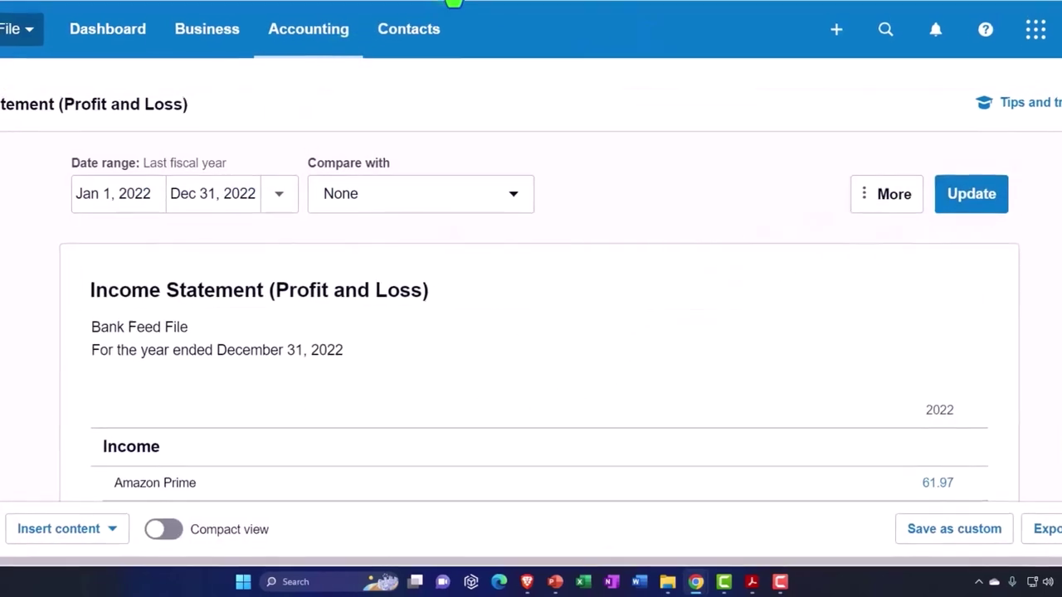
pyautogui.click(218, 10)
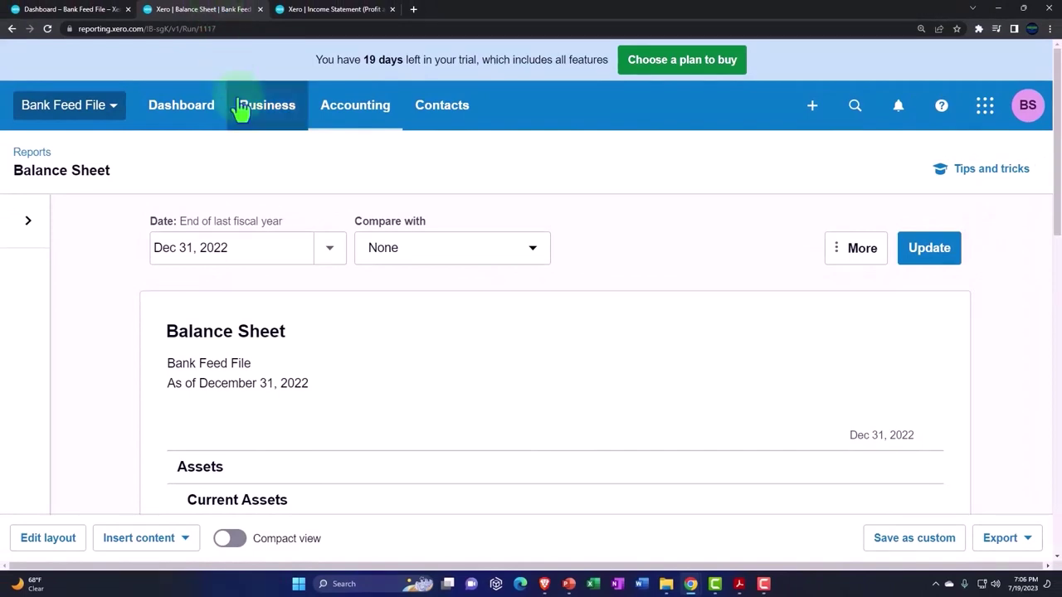
# Step: Change the Balance Sheet to a custom date of October 31, 2022 and update it
pyautogui.click(329, 247)
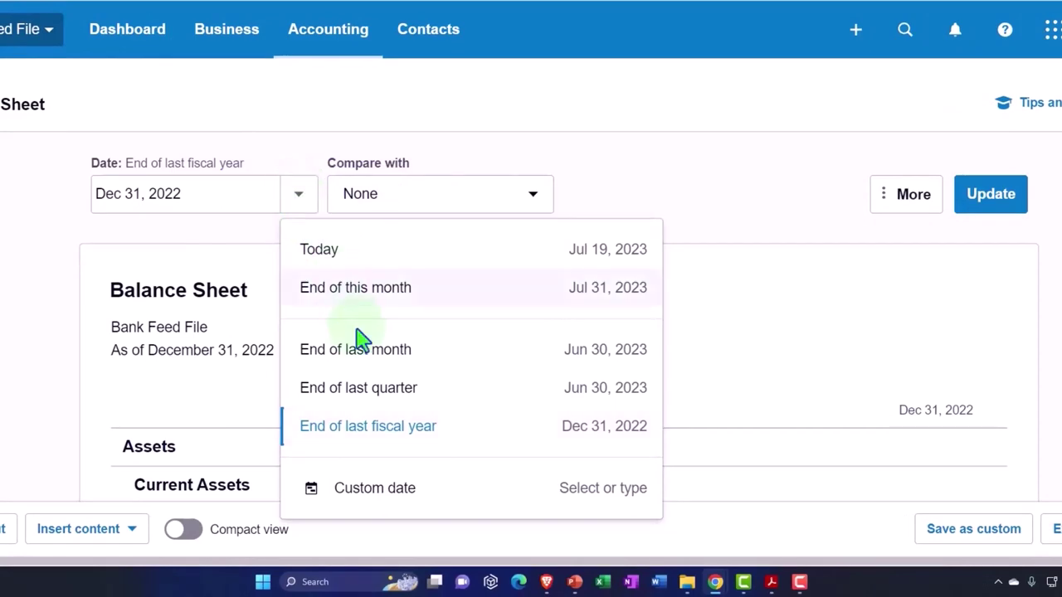
pyautogui.click(406, 491)
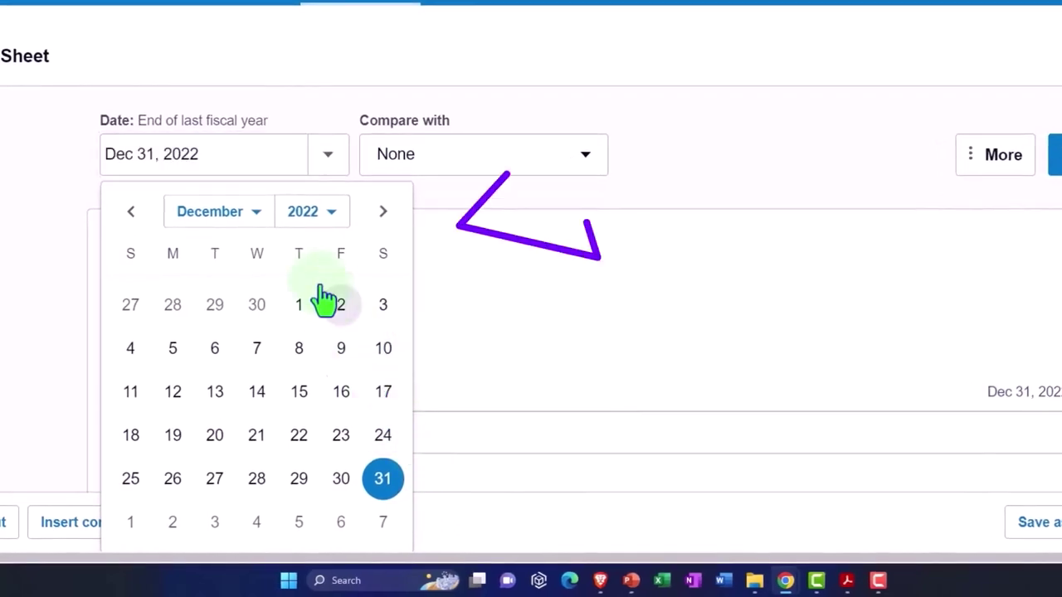
pyautogui.click(259, 214)
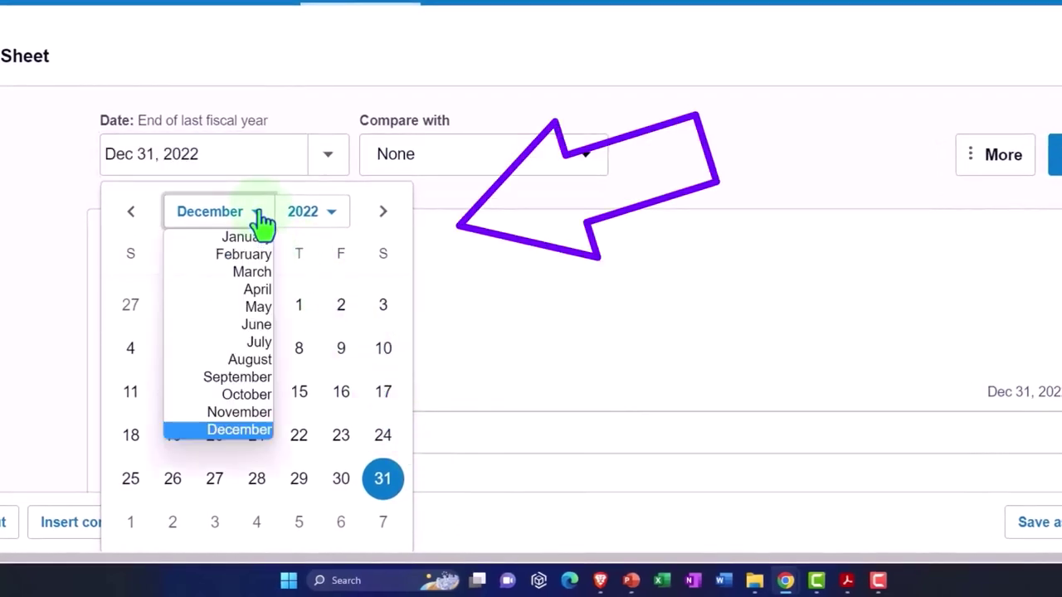
pyautogui.click(245, 395)
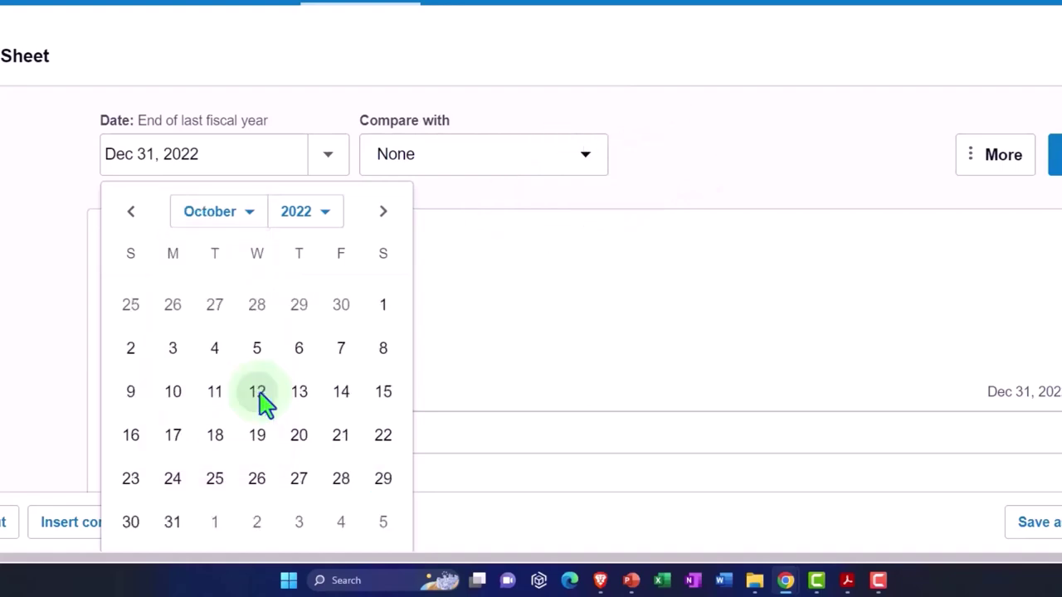
pyautogui.click(174, 524)
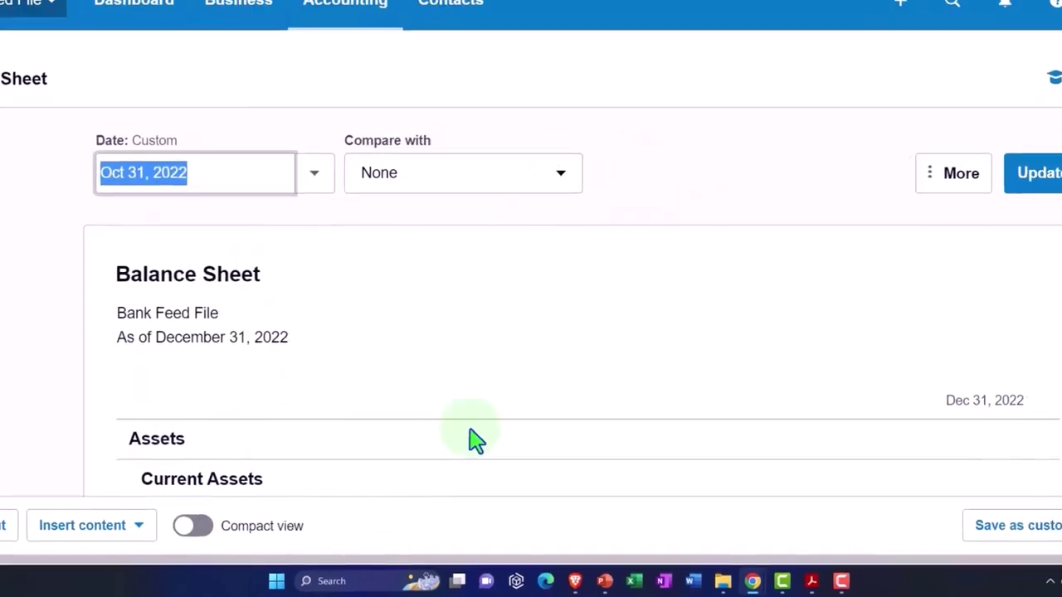
pyautogui.click(1055, 162)
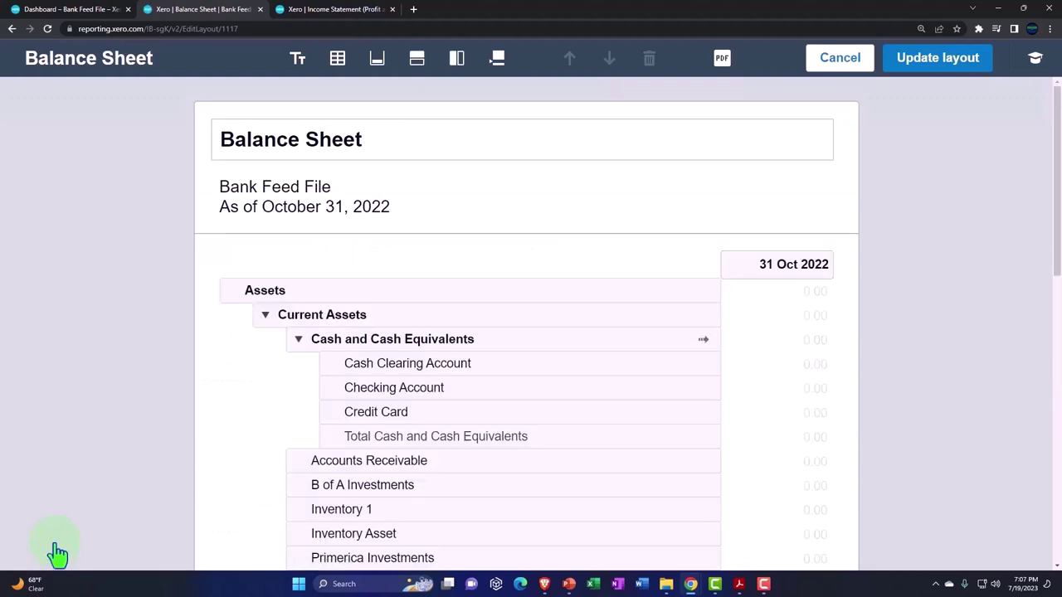
# Step: Add two date columns to the Balance Sheet layout, dated 30 Sep 2022 and 31 Aug 2022
pyautogui.click(457, 66)
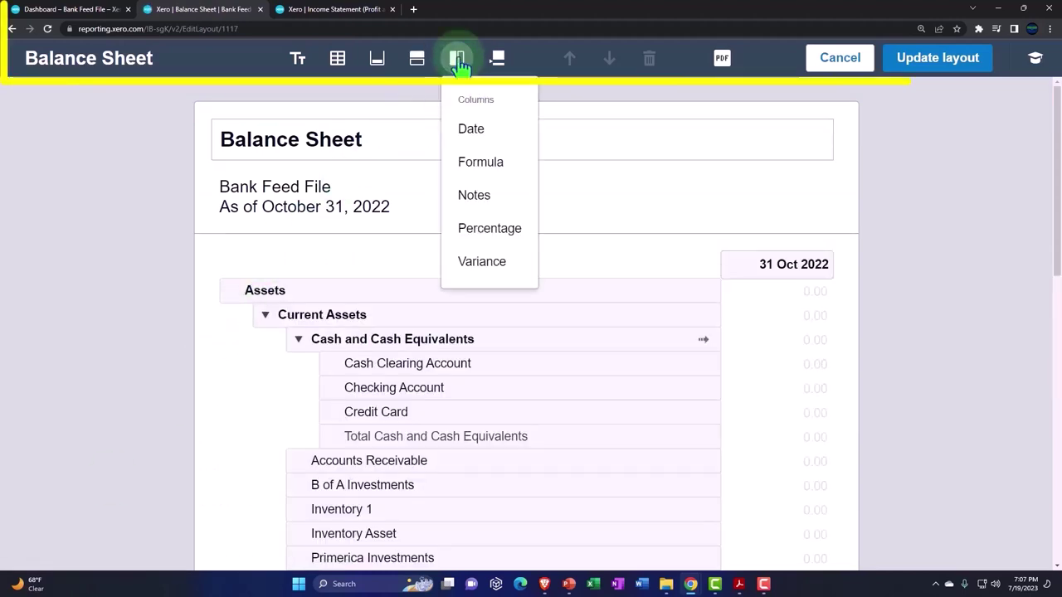
pyautogui.click(486, 130)
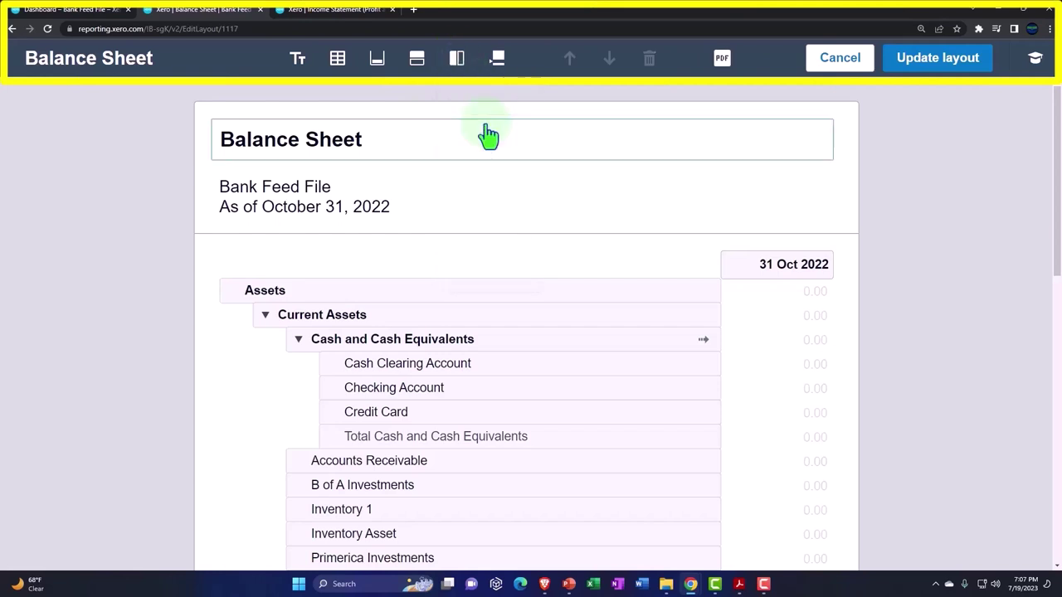
pyautogui.click(795, 274)
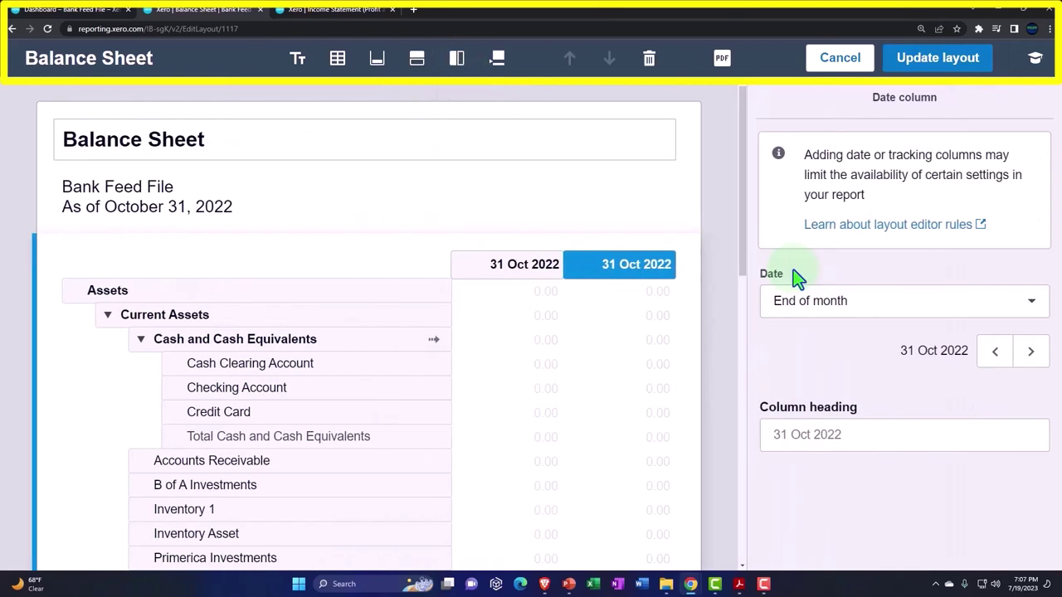
pyautogui.click(995, 357)
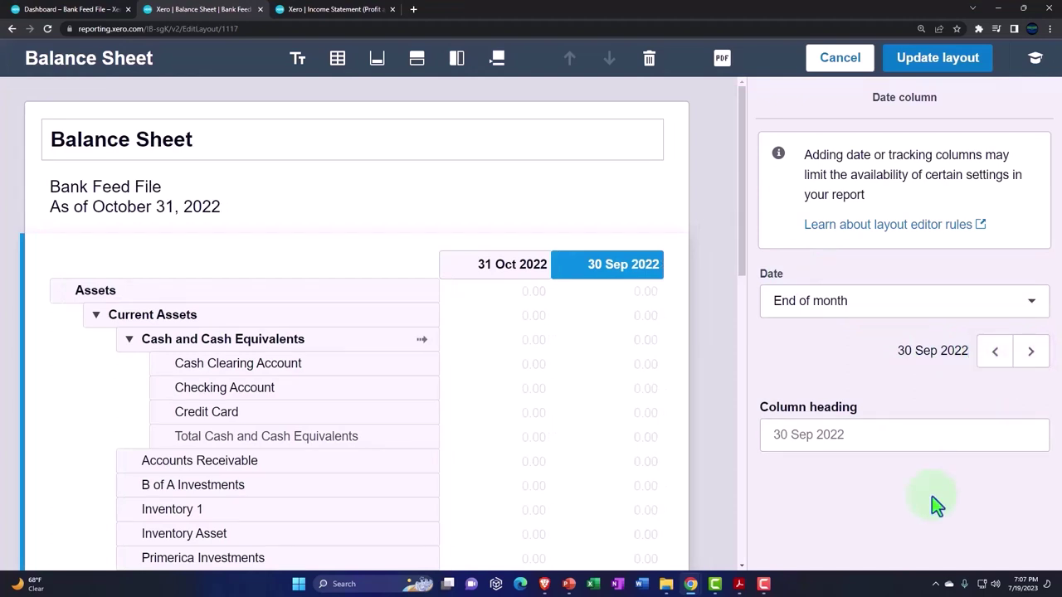
pyautogui.click(460, 60)
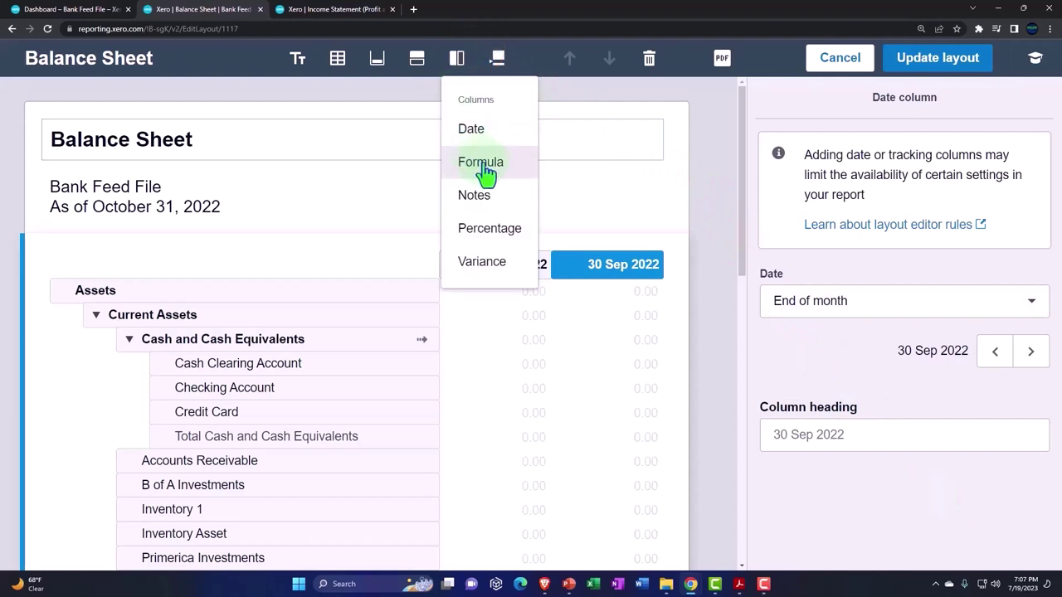
pyautogui.click(486, 132)
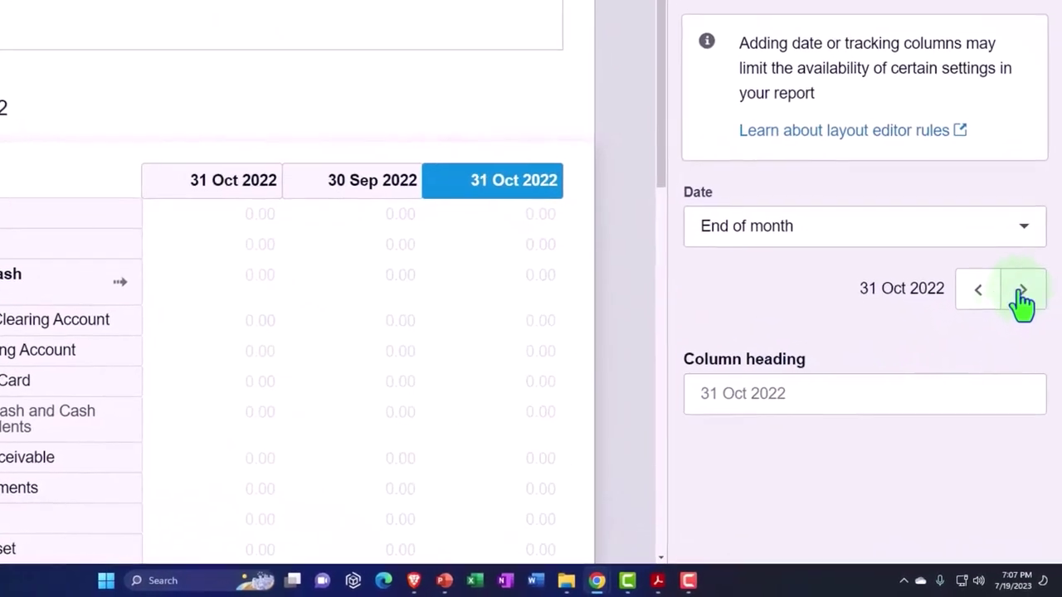
pyautogui.click(995, 352)
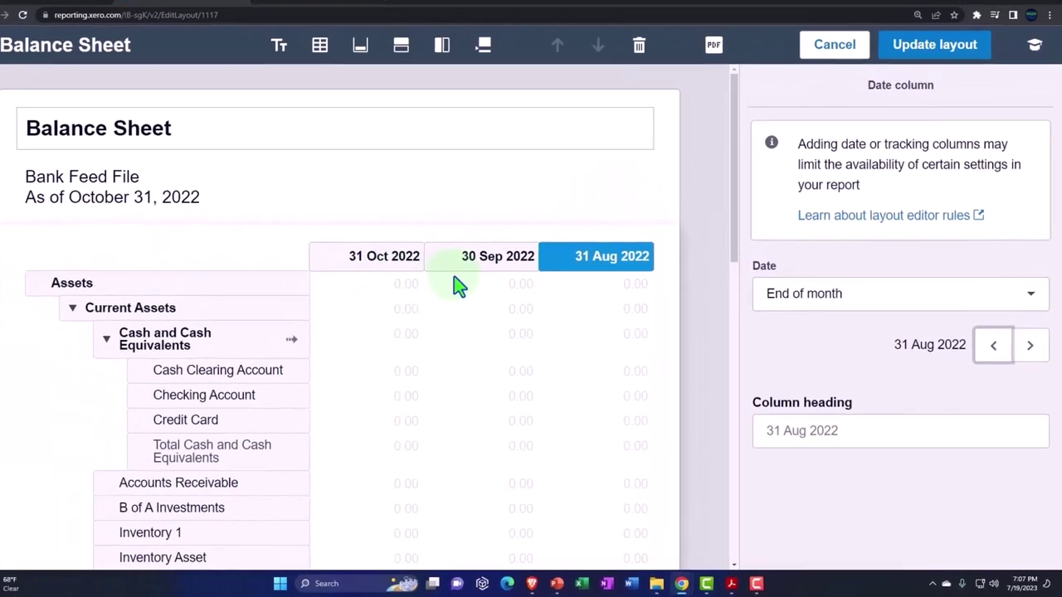
pyautogui.click(404, 254)
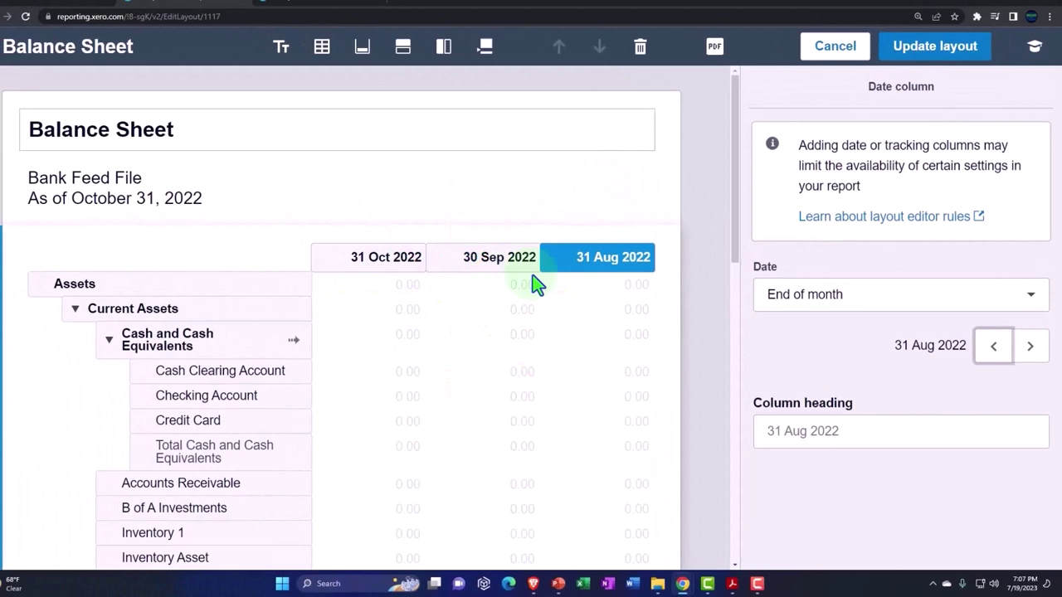
# Step: Apply the three-date layout and find the Credit Card balances 900.95, 717.22 and 522.71
pyautogui.click(912, 58)
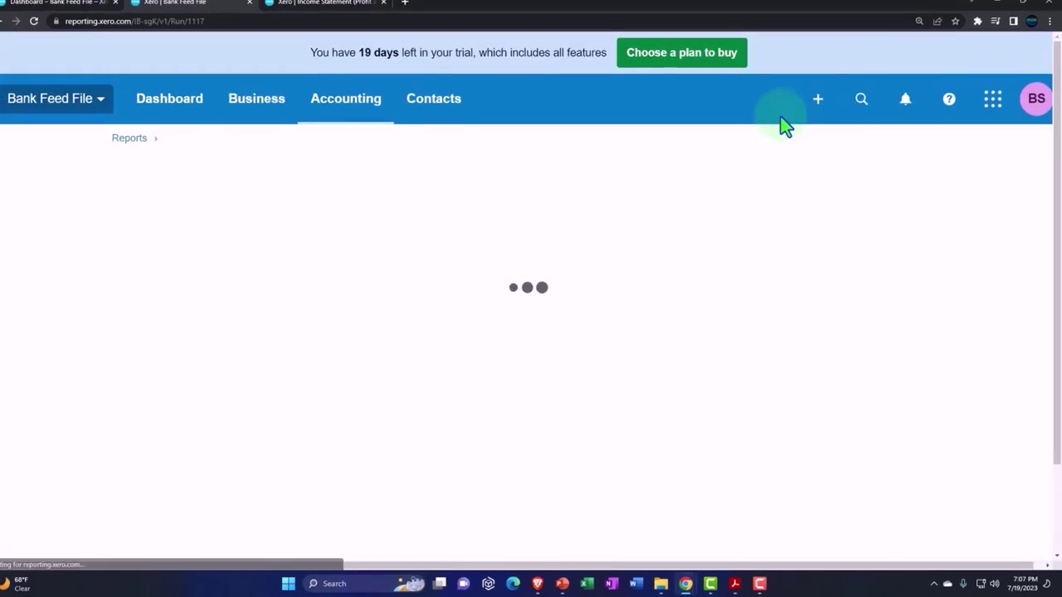
pyautogui.scroll(-5, 783, 123)
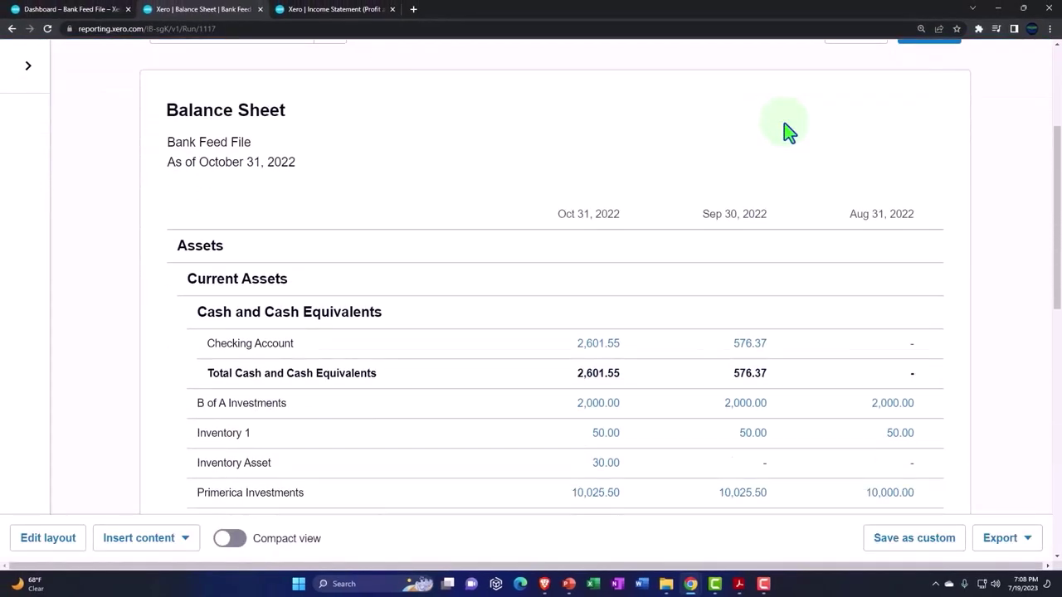
pyautogui.scroll(-3, 784, 124)
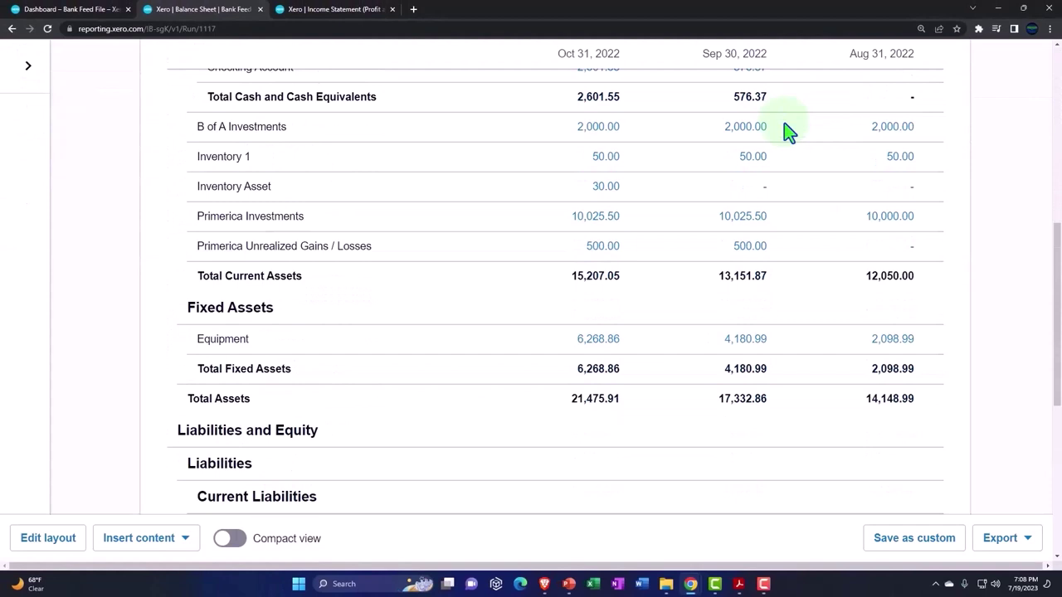
pyautogui.scroll(-3, 785, 133)
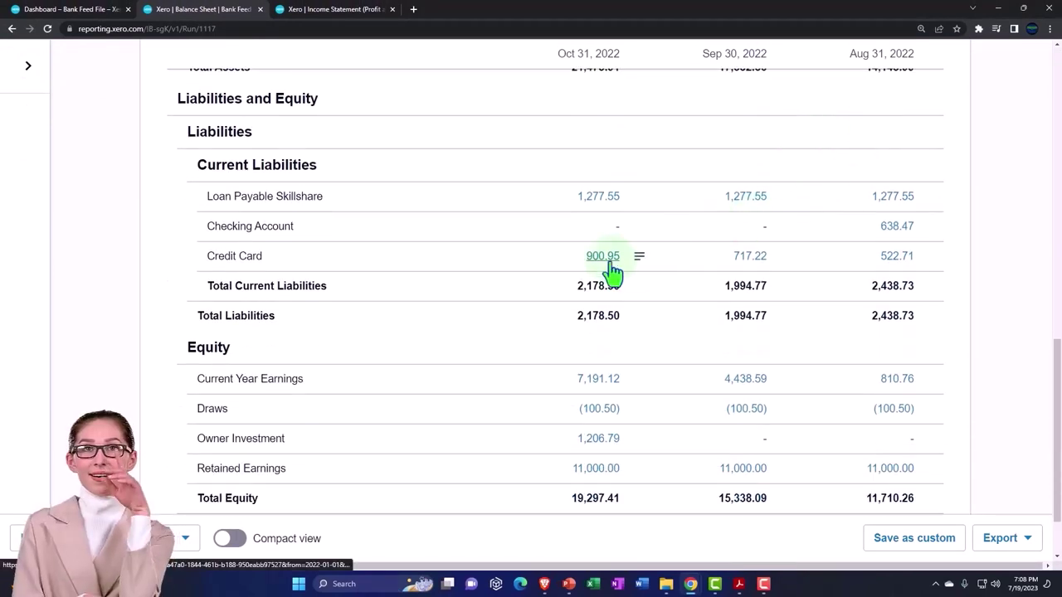
pyautogui.click(912, 260)
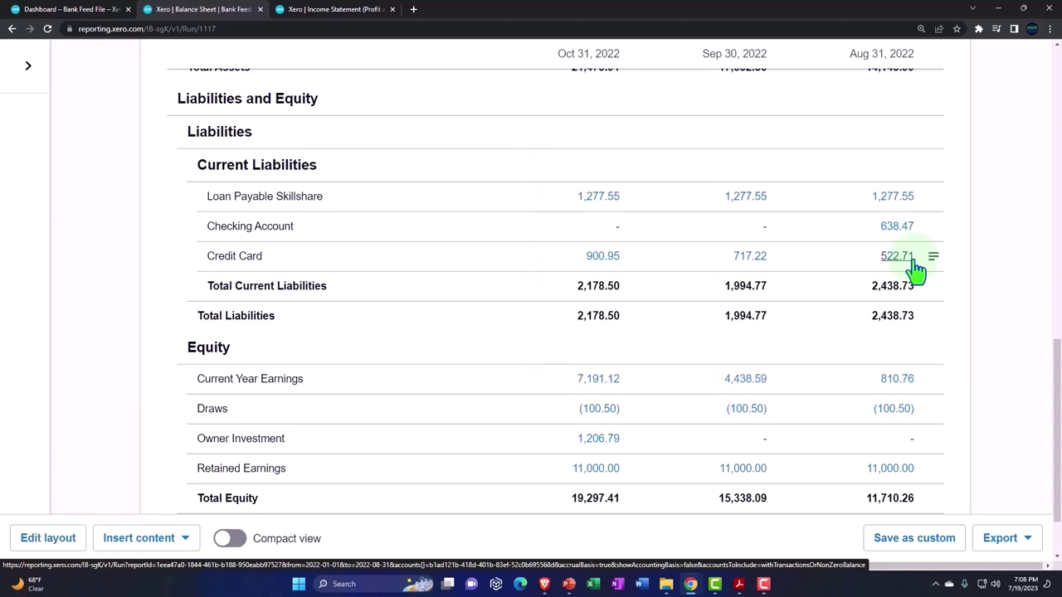
pyautogui.click(914, 262)
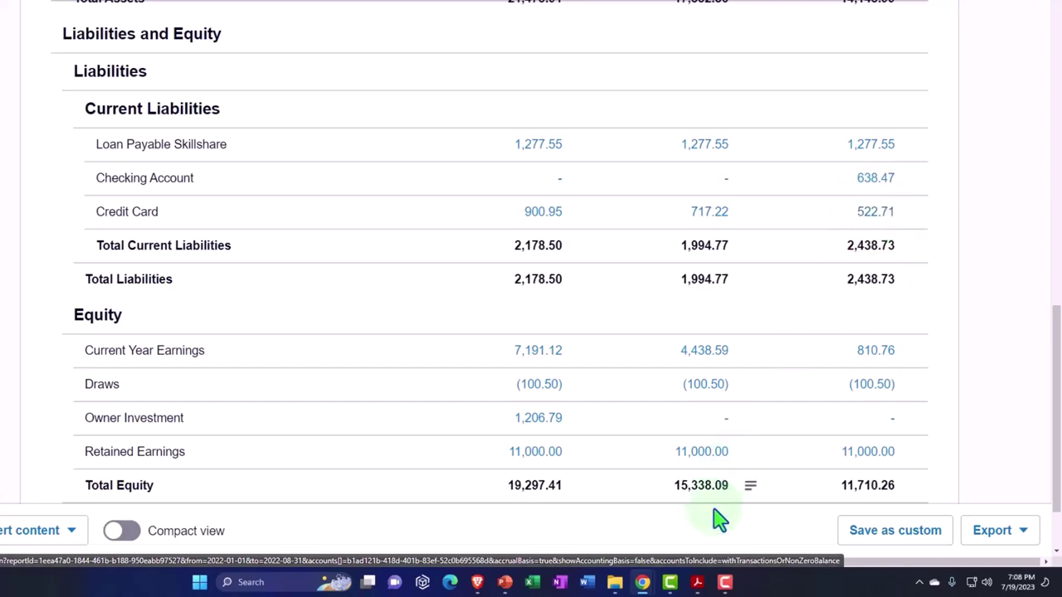
pyautogui.moveTo(699, 589)
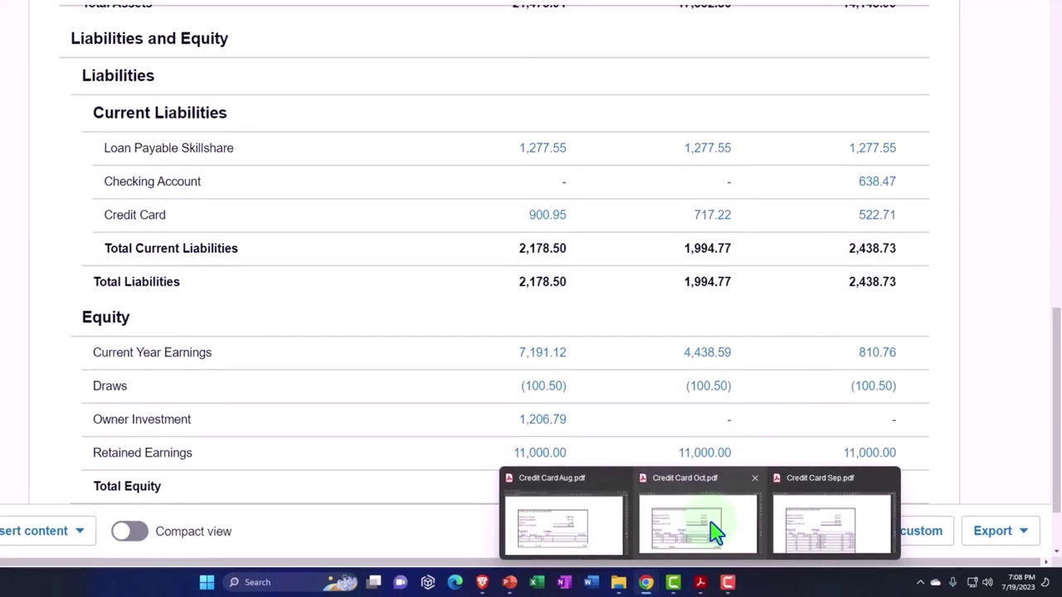
pyautogui.click(711, 526)
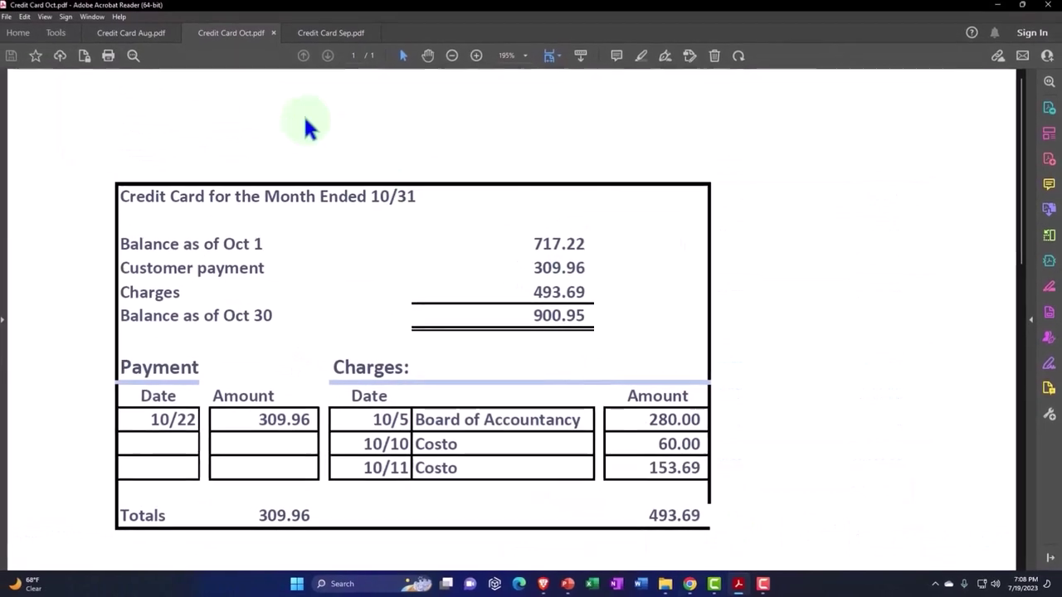
pyautogui.click(141, 34)
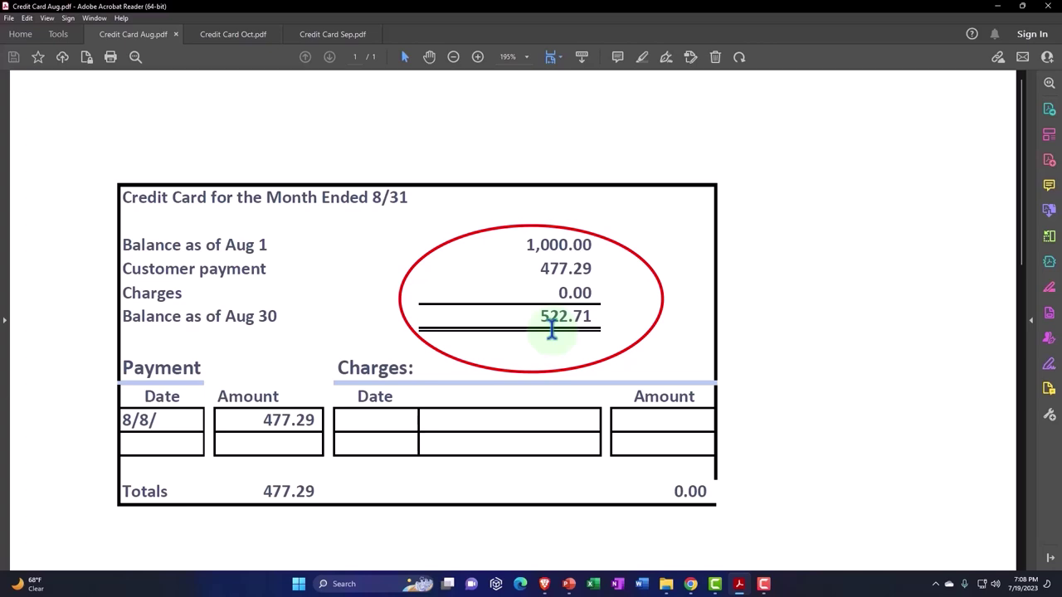
pyautogui.click(1000, 6)
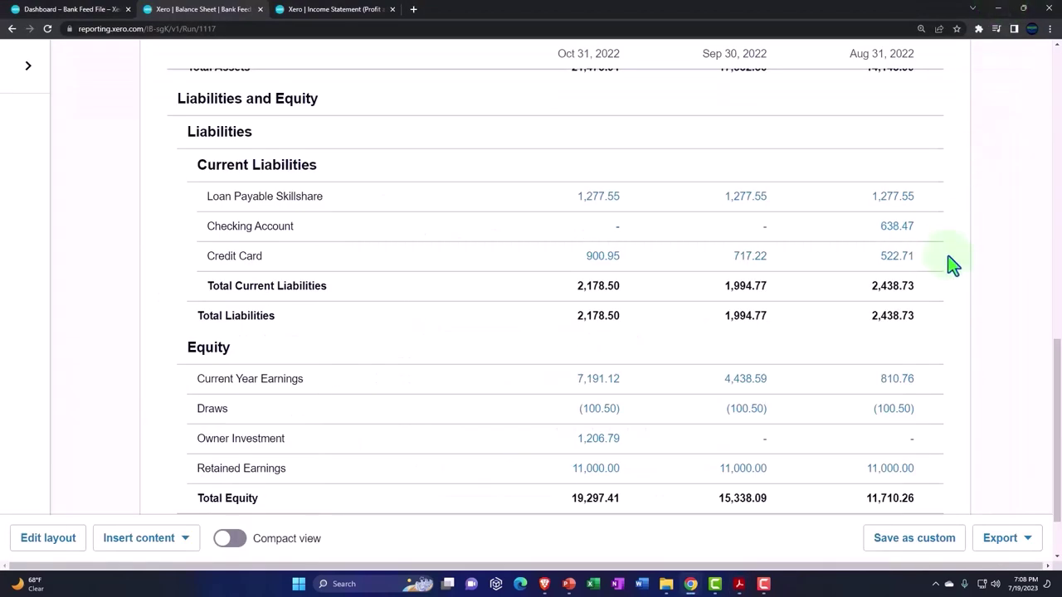
pyautogui.click(898, 267)
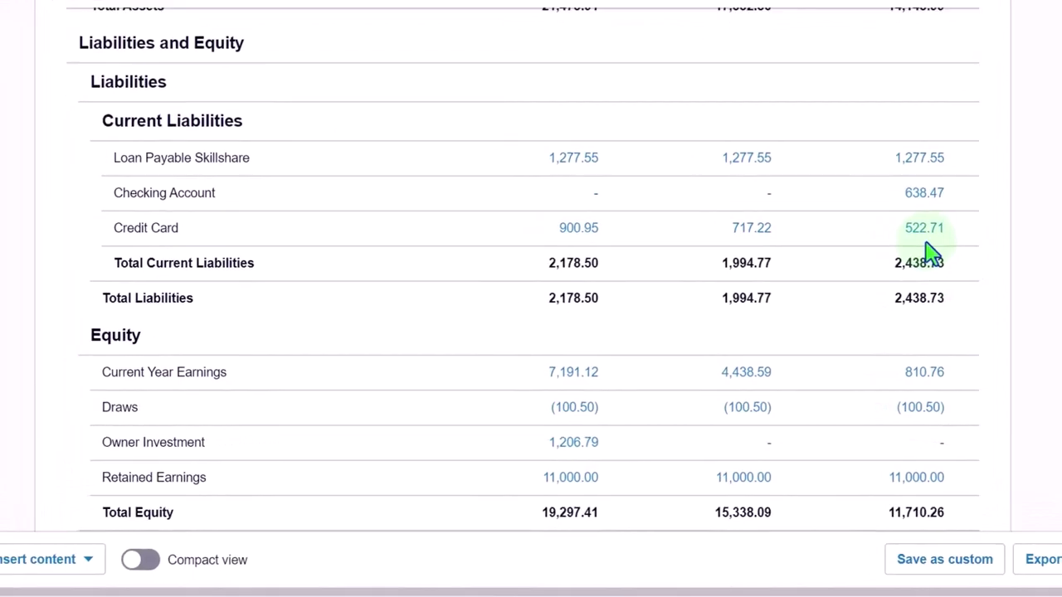
# Step: Reload the Income Statement tab and open Bank Reconciliation from the reports list via a 'bank re' search
pyautogui.click(342, 11)
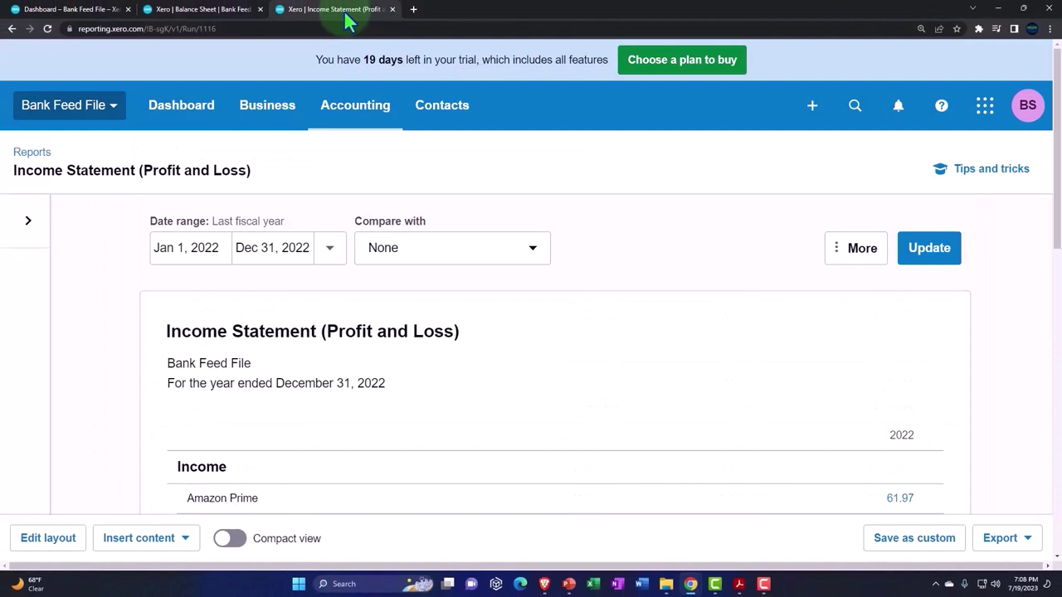
pyautogui.rightClick(349, 21)
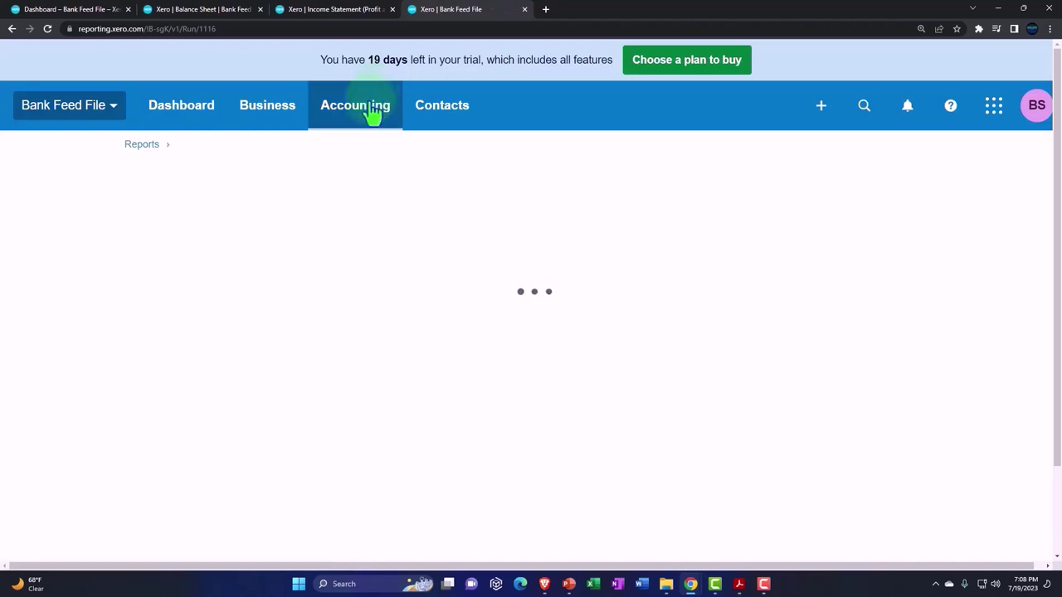
pyautogui.click(374, 109)
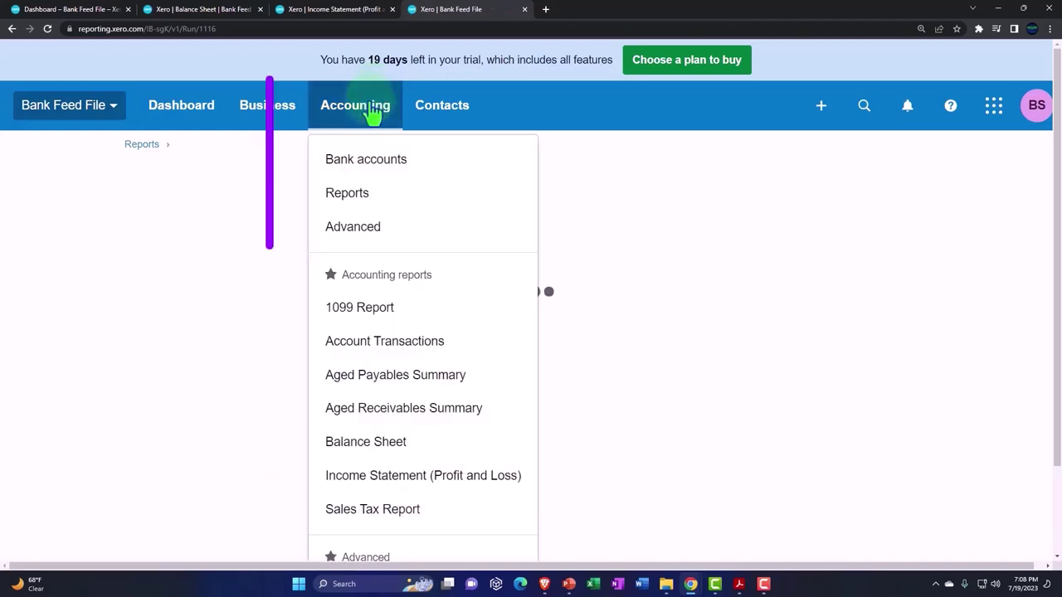
pyautogui.click(361, 199)
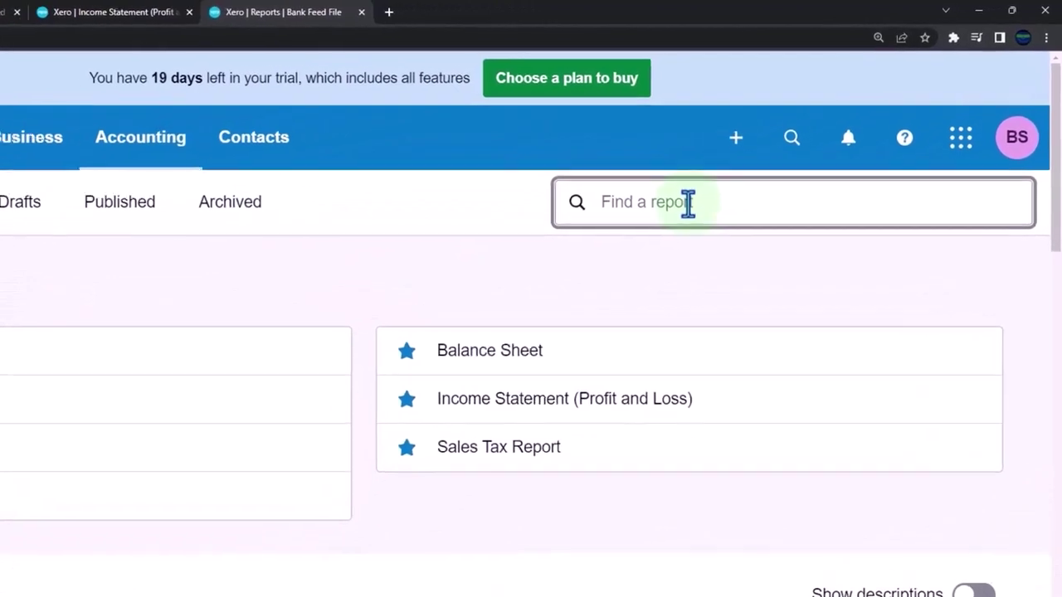
pyautogui.click(687, 204)
pyautogui.write('bank')
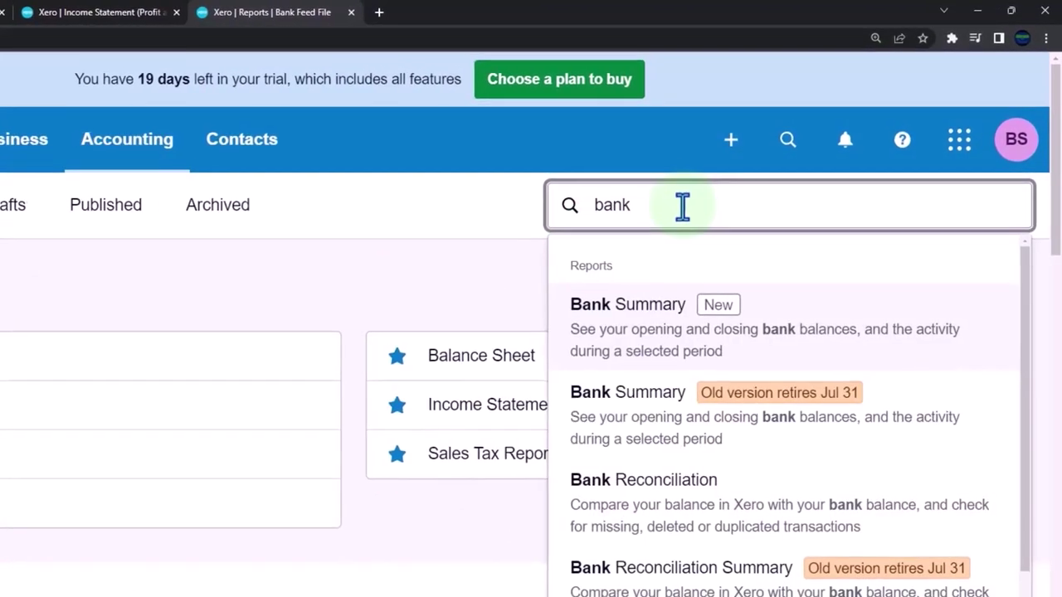
pyautogui.write(' re')
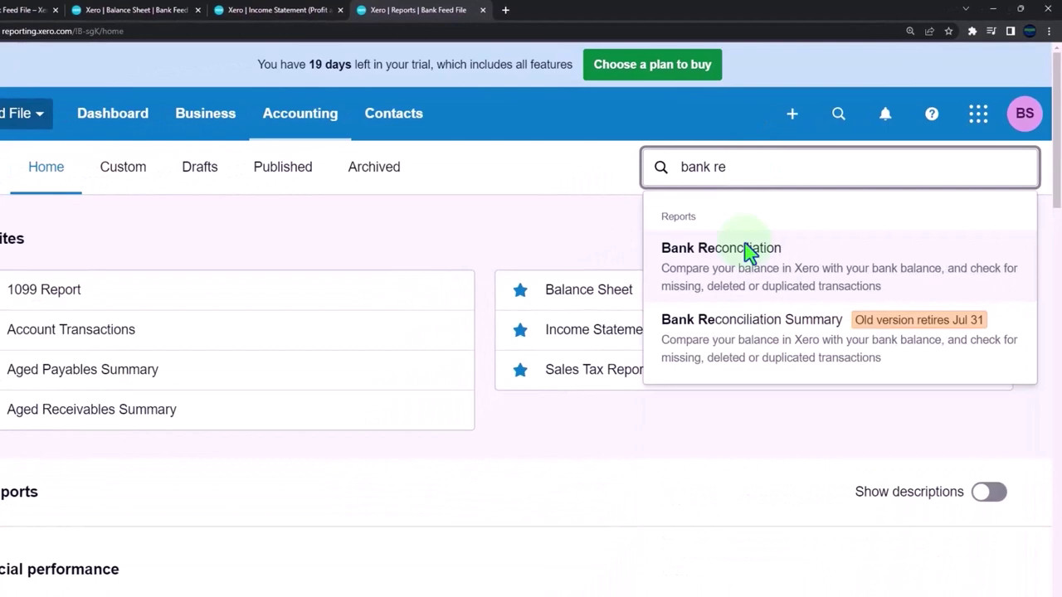
pyautogui.click(746, 255)
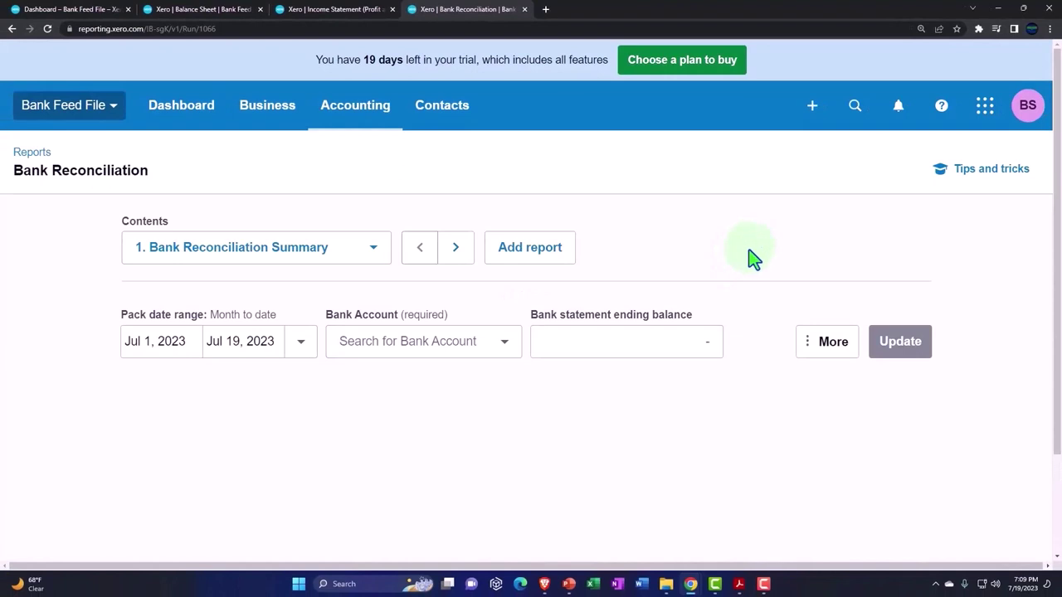
# Step: Set the Bank Reconciliation start date to August 1, 2022
pyautogui.click(189, 347)
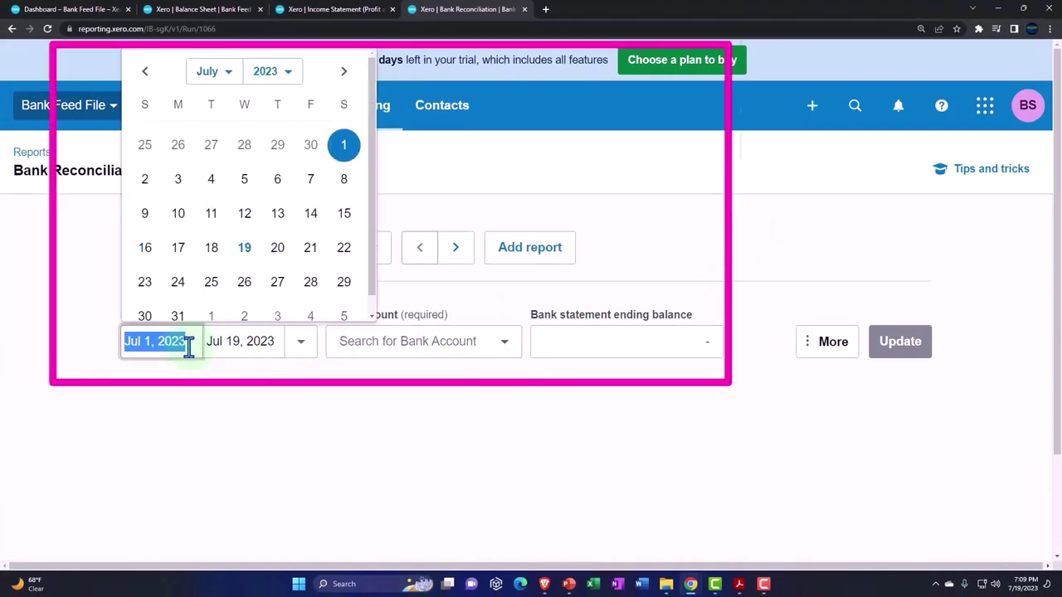
pyautogui.scroll(-1, 243, 149)
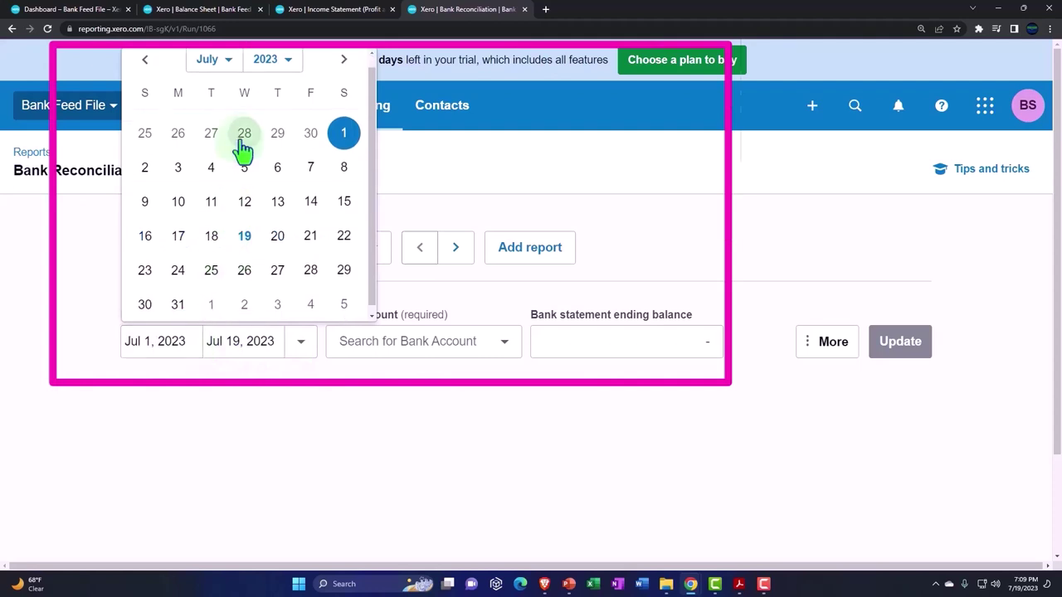
pyautogui.click(267, 62)
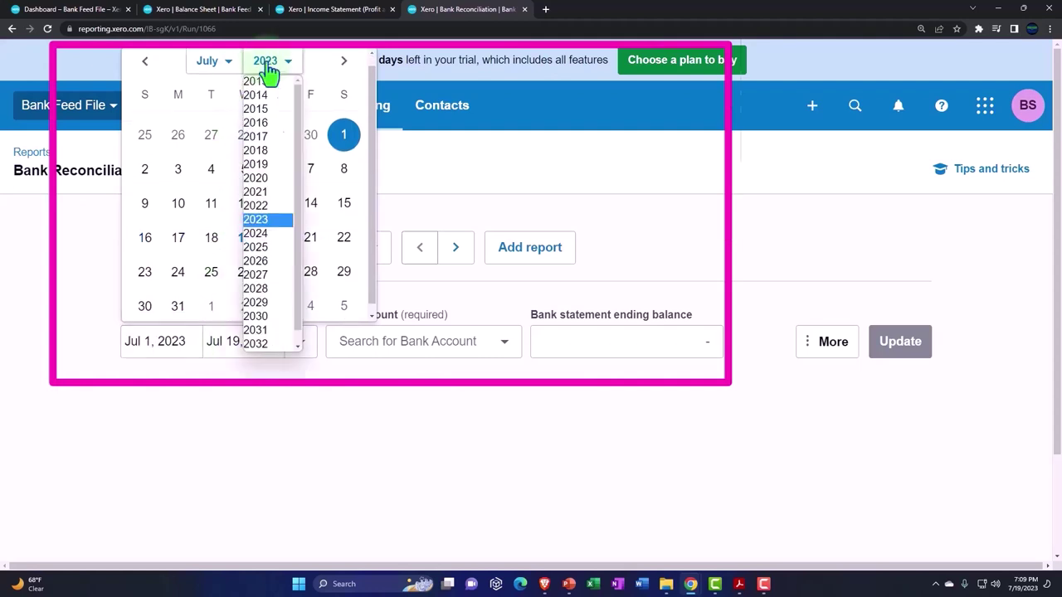
pyautogui.click(257, 206)
pyautogui.click(224, 63)
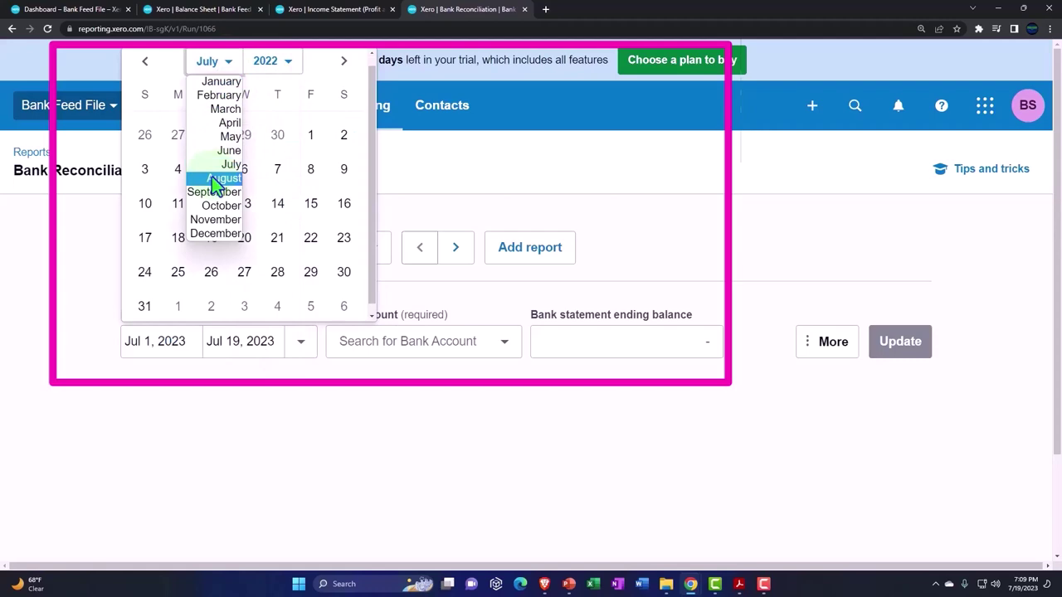
pyautogui.click(211, 178)
pyautogui.click(240, 277)
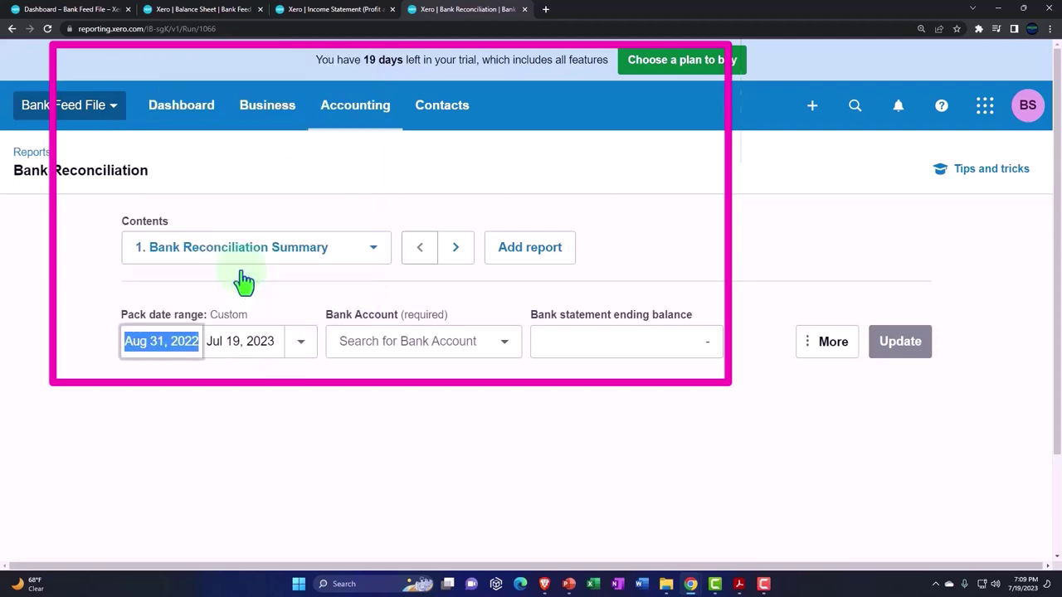
pyautogui.click(263, 341)
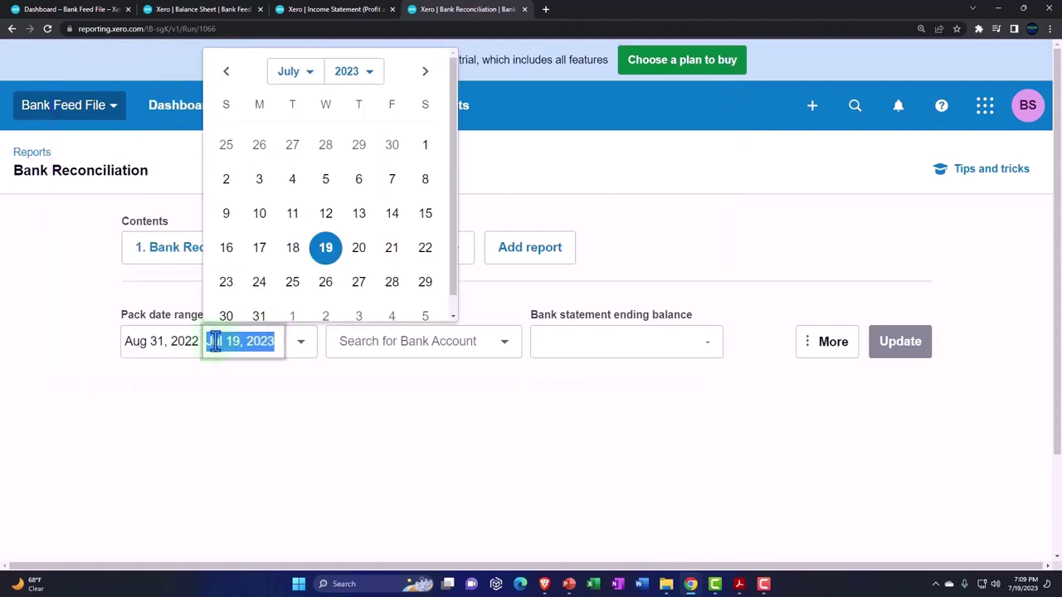
pyautogui.click(174, 343)
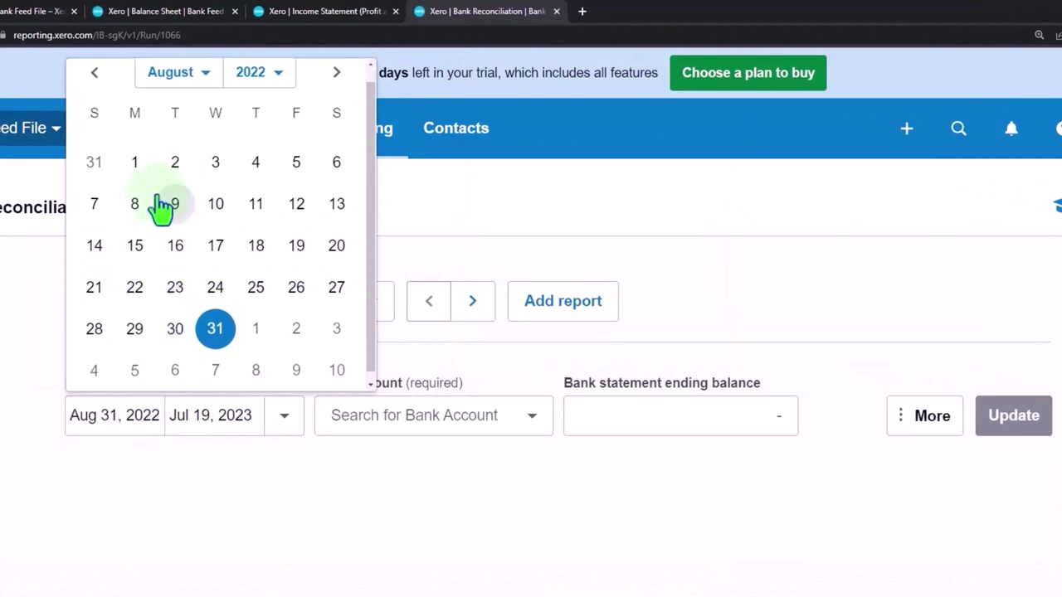
pyautogui.click(136, 164)
# Step: Set the Bank Reconciliation end date to August 31, 2022
pyautogui.click(227, 415)
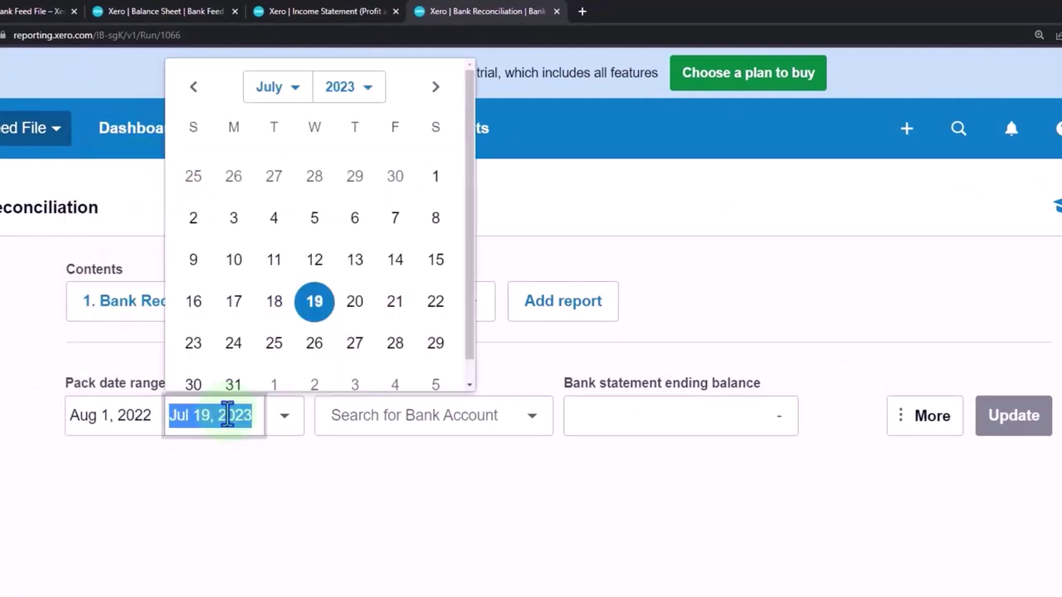
pyautogui.click(280, 73)
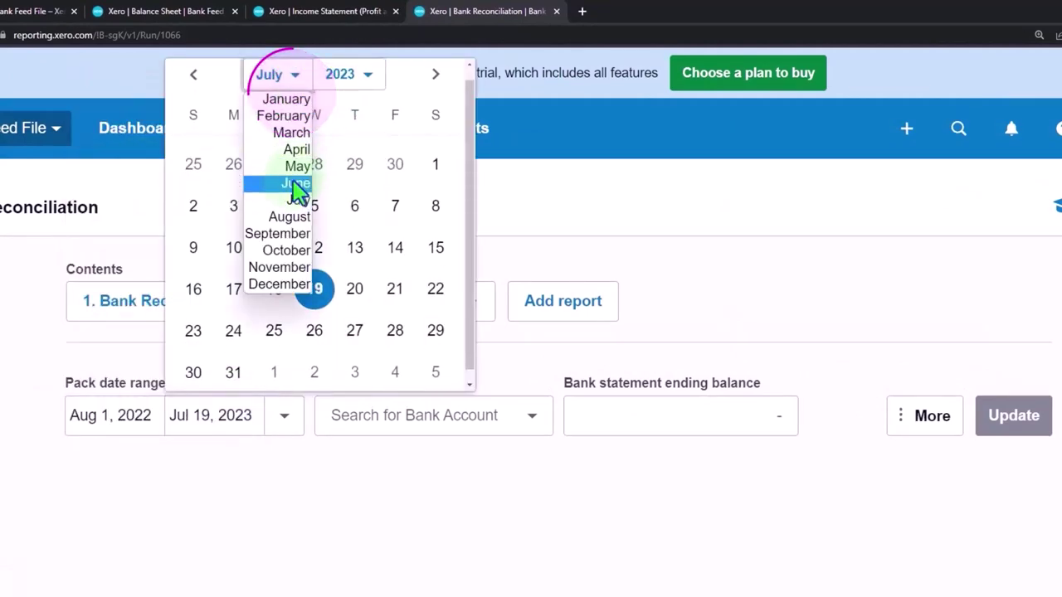
pyautogui.click(290, 218)
pyautogui.click(355, 76)
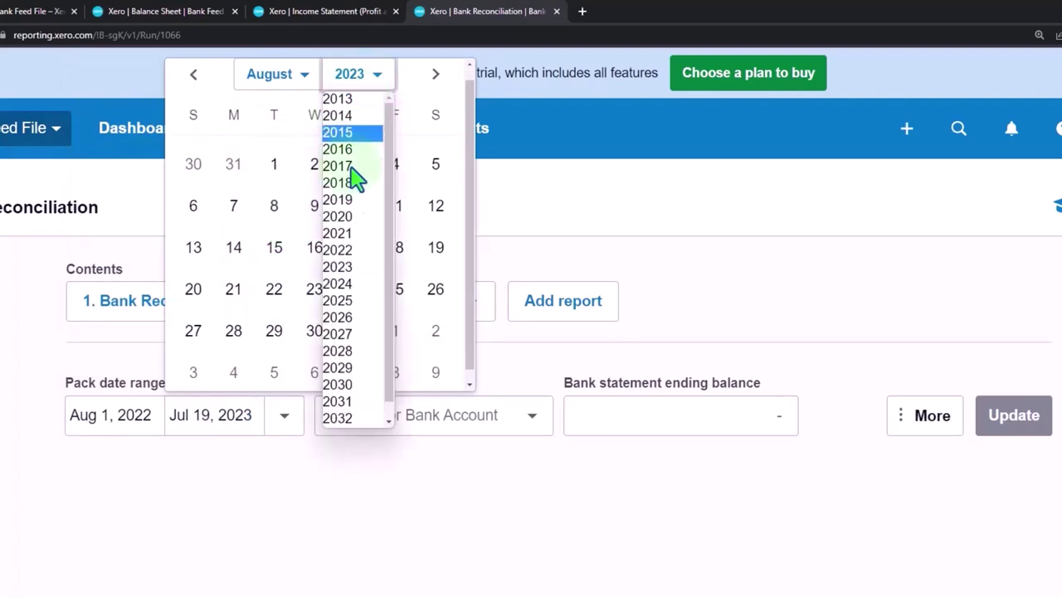
pyautogui.click(340, 251)
pyautogui.click(315, 330)
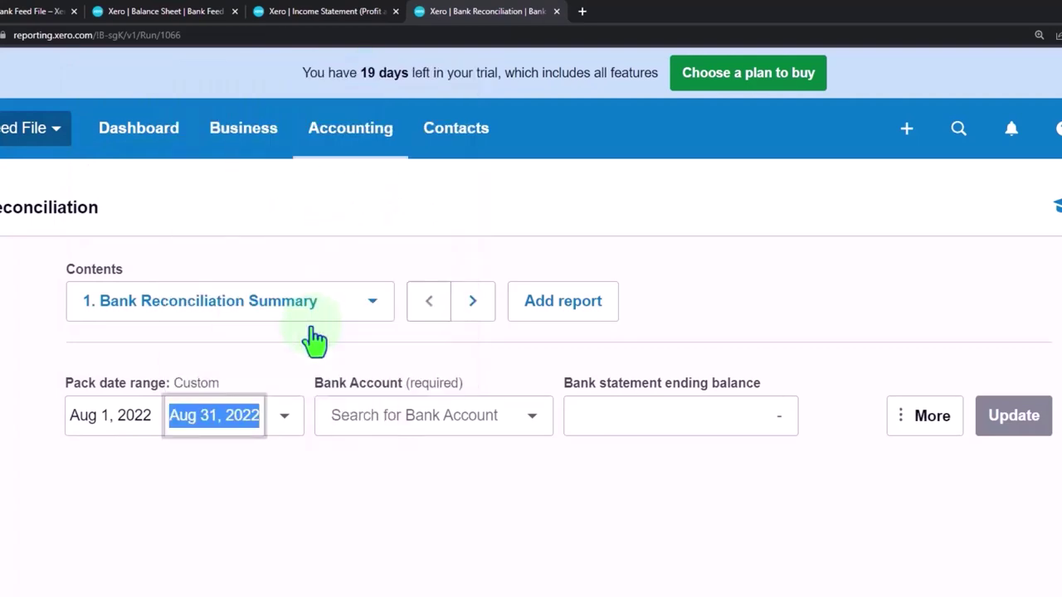
# Step: Select the 2010 - Credit Card account and check its statement balance in Acrobat
pyautogui.click(497, 414)
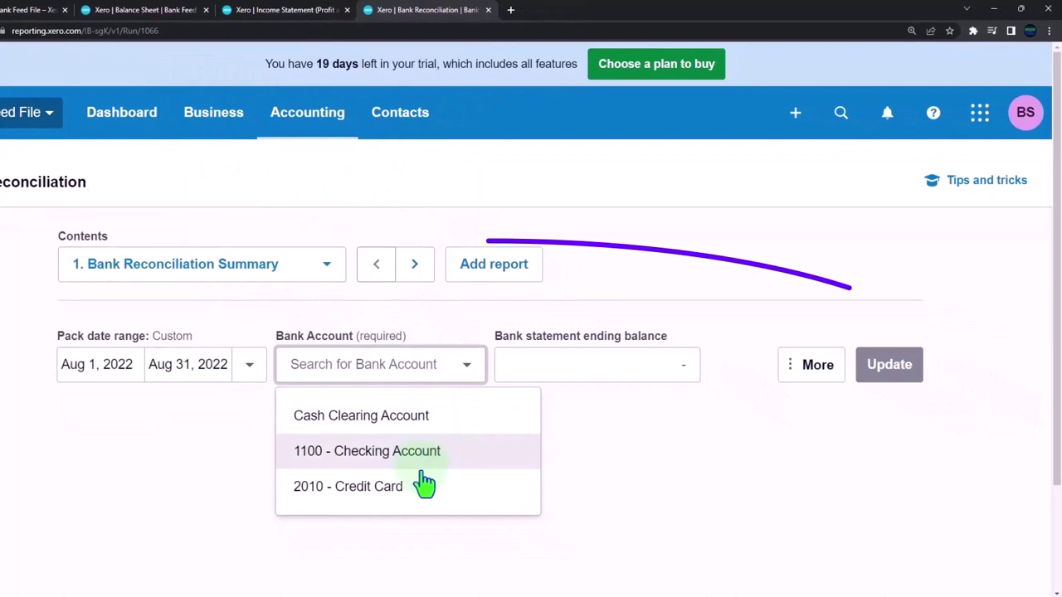
pyautogui.click(424, 485)
pyautogui.click(571, 372)
pyautogui.moveTo(717, 596)
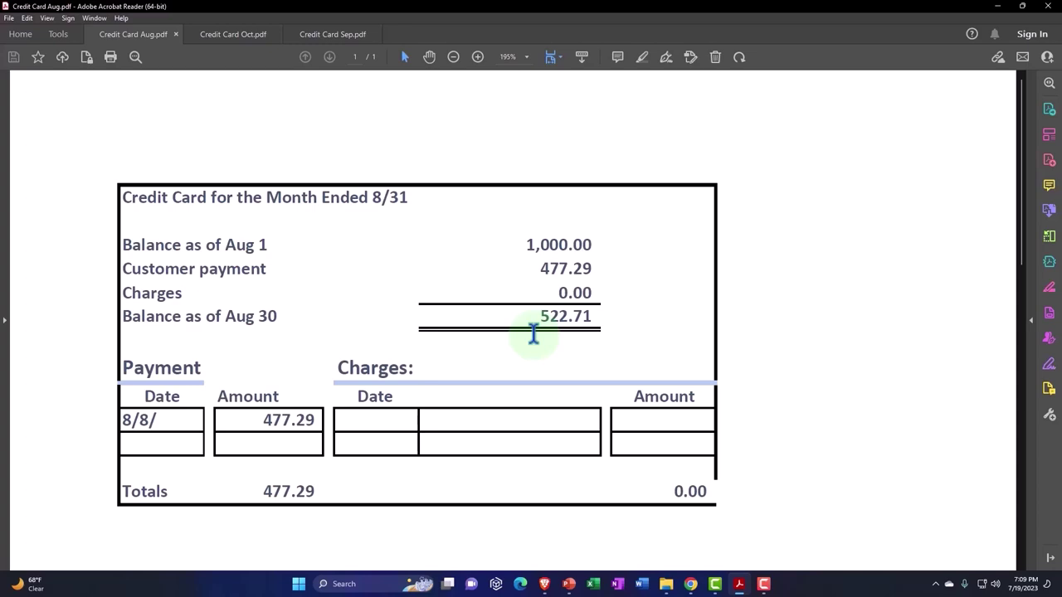
pyautogui.click(996, 7)
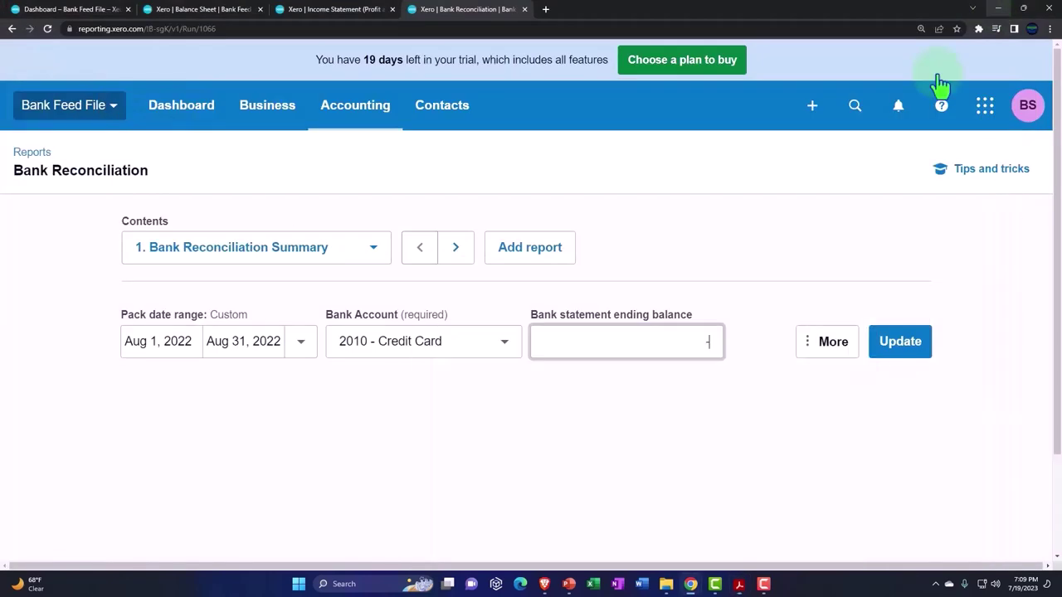
# Step: Enter -522.71 as the statement ending balance, update, and review the summary
pyautogui.click(706, 345)
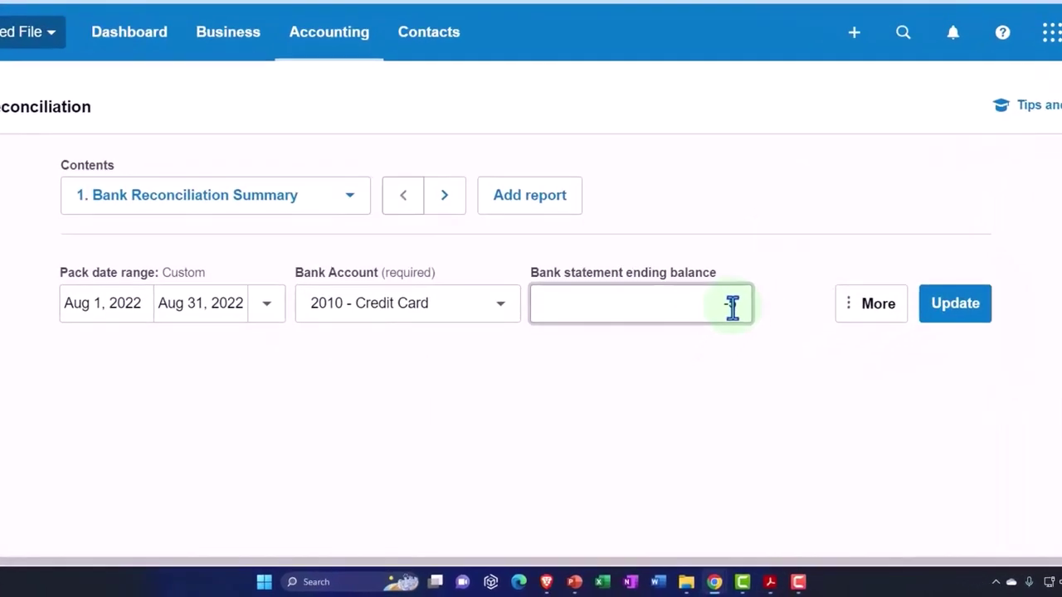
pyautogui.write('-522.71')
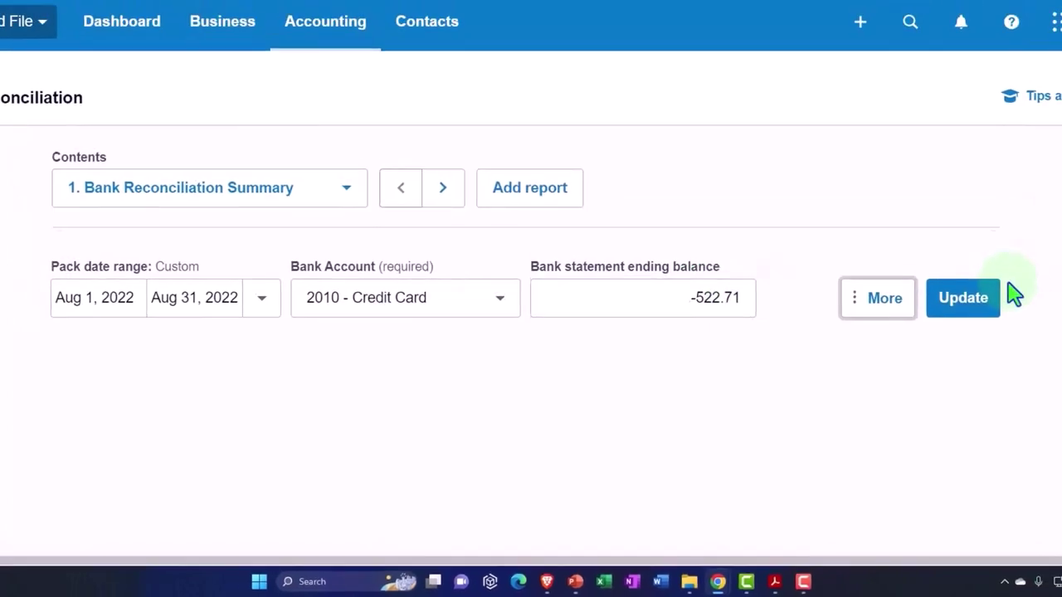
pyautogui.click(994, 276)
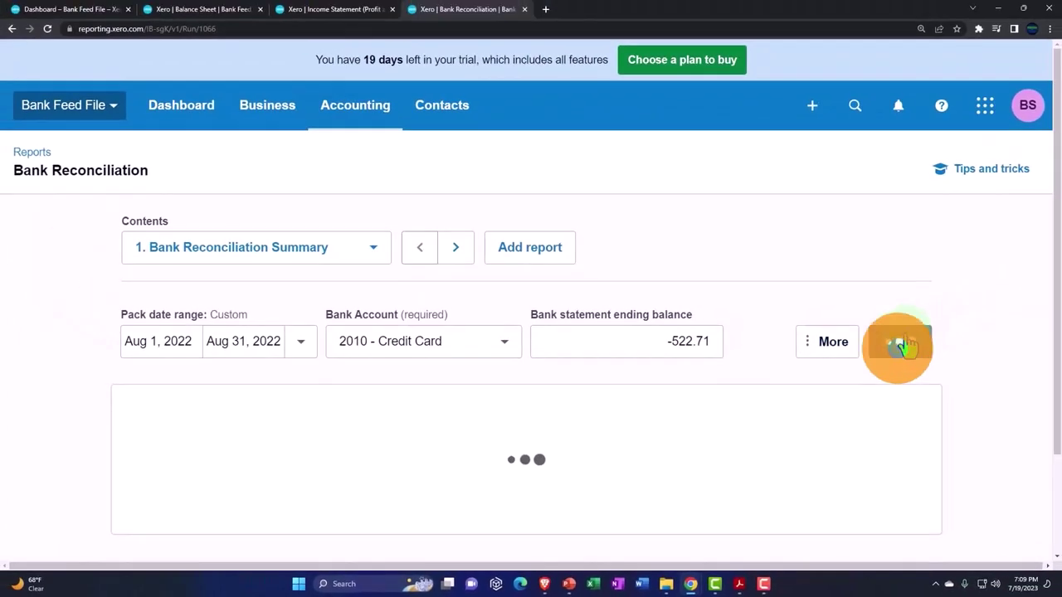
pyautogui.scroll(-6, 908, 346)
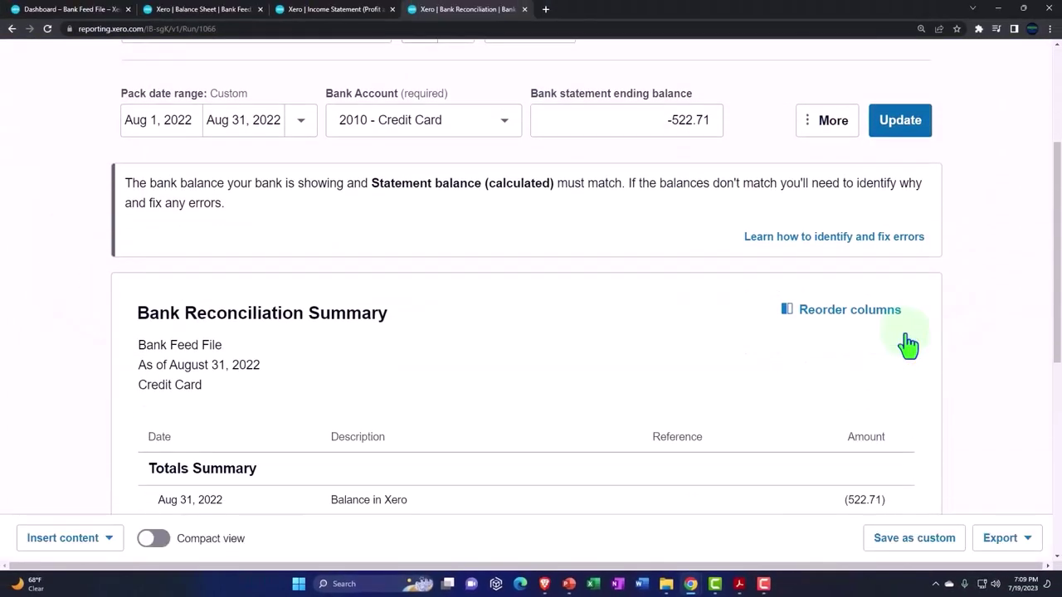
pyautogui.moveTo(894, 265)
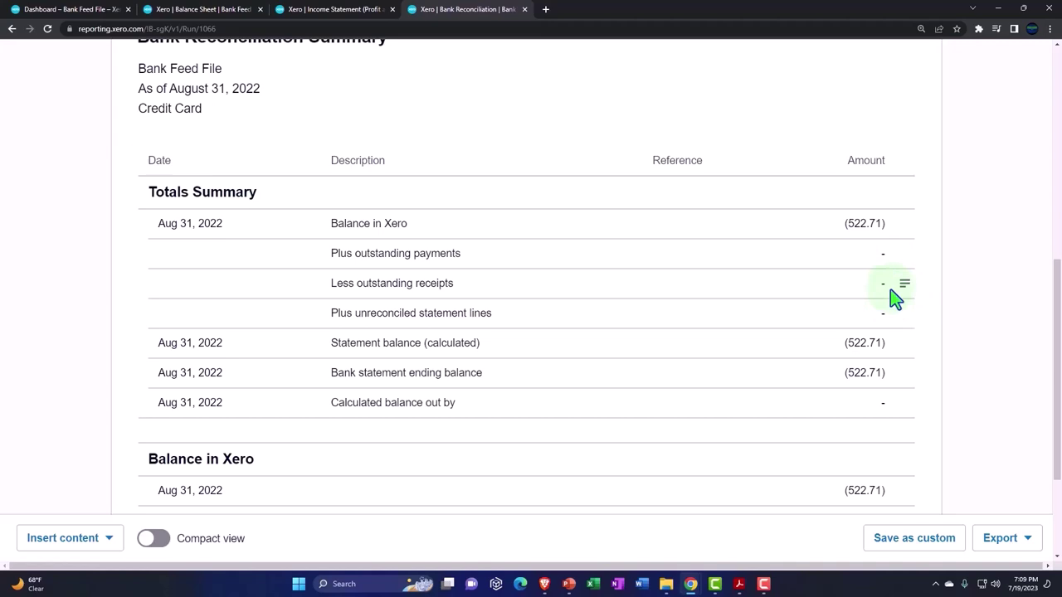
pyautogui.scroll(-3, 886, 336)
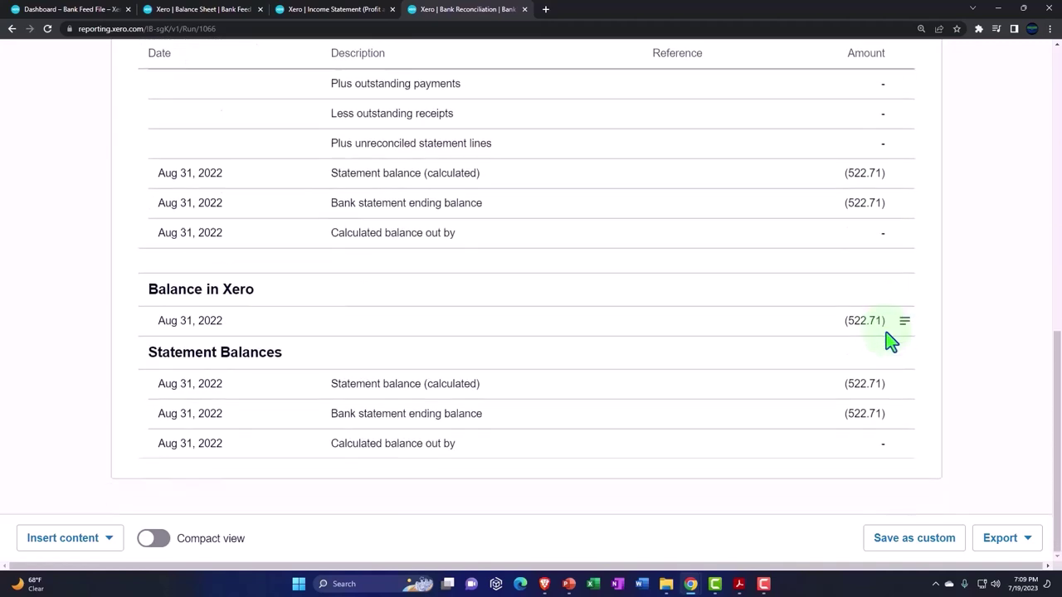
pyautogui.scroll(3, 890, 340)
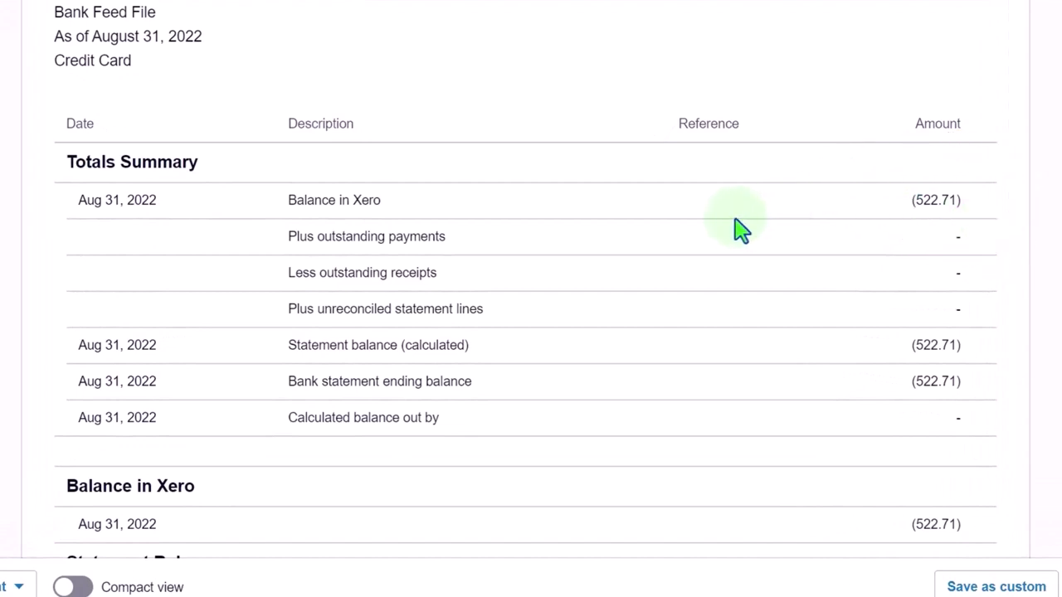
pyautogui.scroll(5, 703, 213)
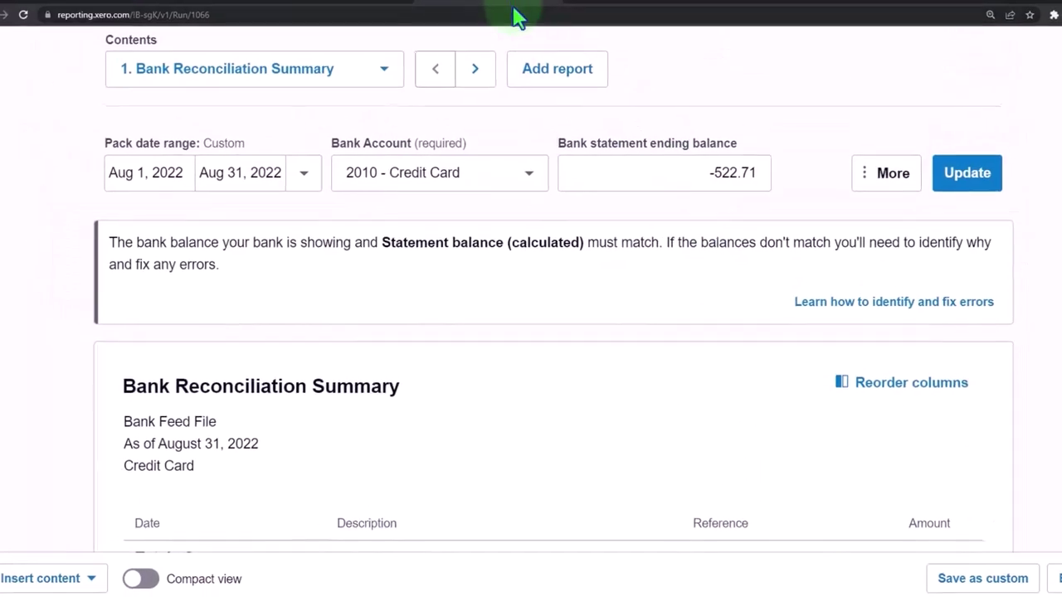
# Step: Duplicate the reconciliation tab and set its start date to September 1, 2022
pyautogui.rightClick(507, 12)
pyautogui.click(543, 94)
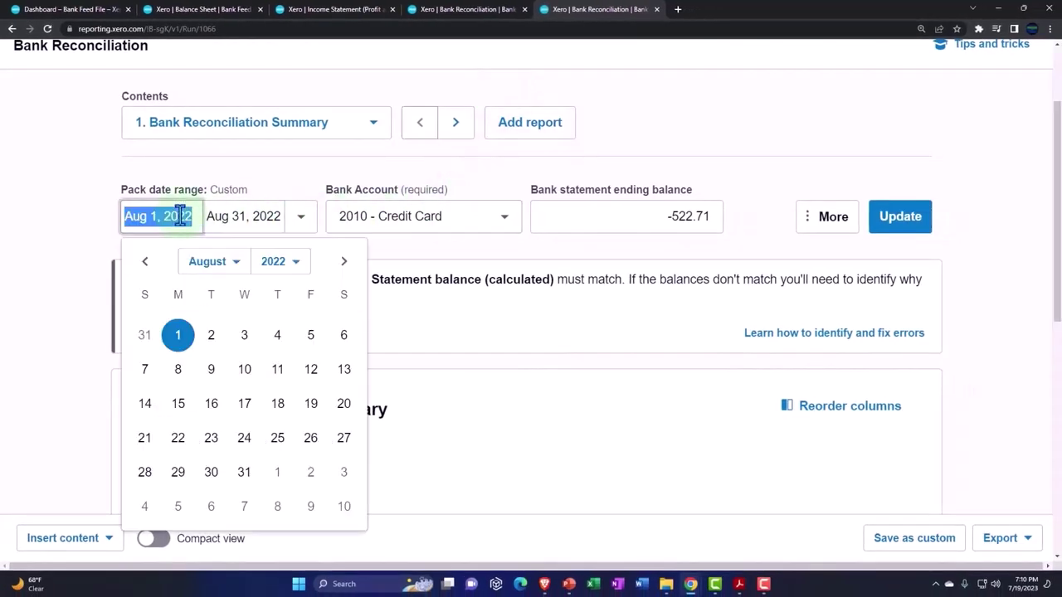
pyautogui.click(228, 264)
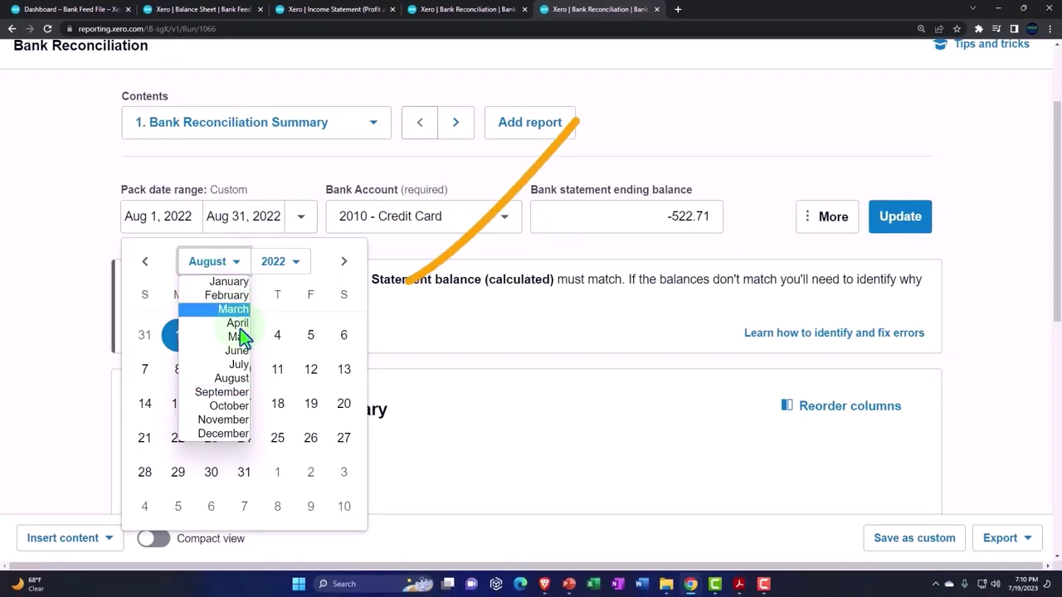
pyautogui.click(244, 405)
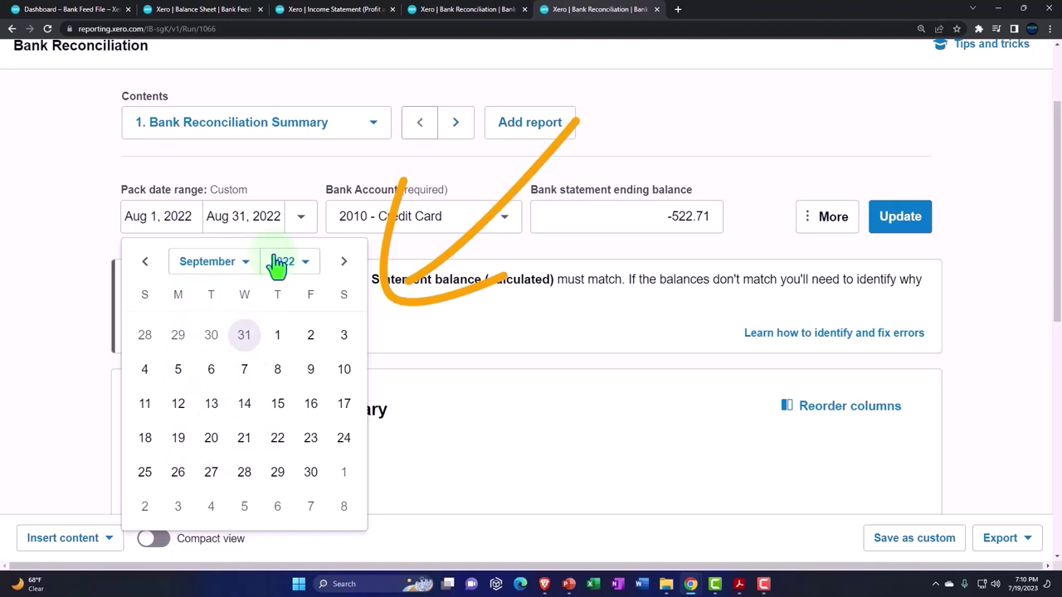
pyautogui.click(275, 334)
# Step: Set the reconciliation end date to September 30, 2022
pyautogui.click(251, 215)
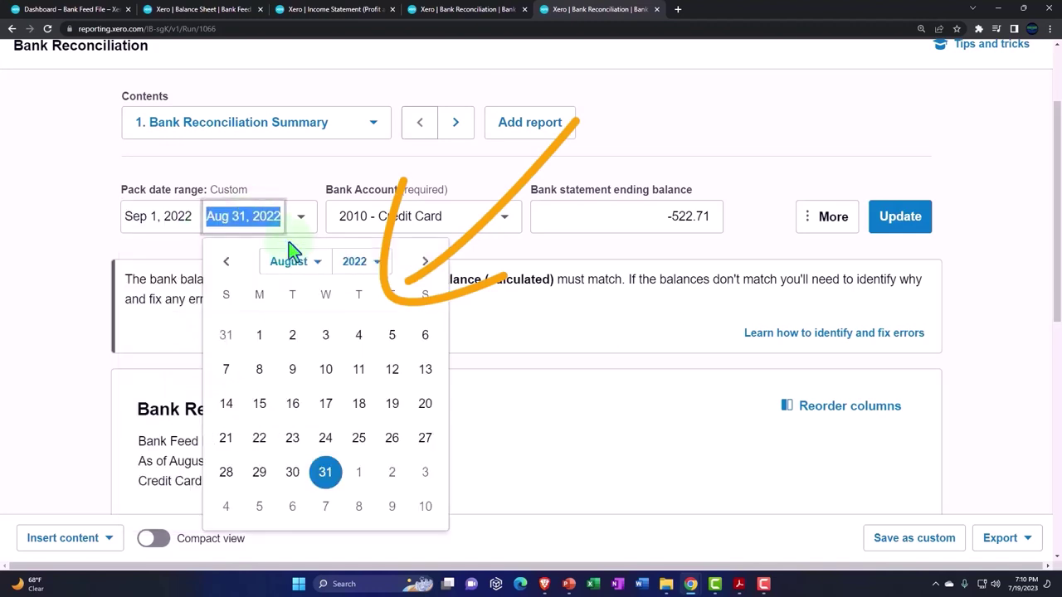
pyautogui.click(294, 261)
pyautogui.click(303, 392)
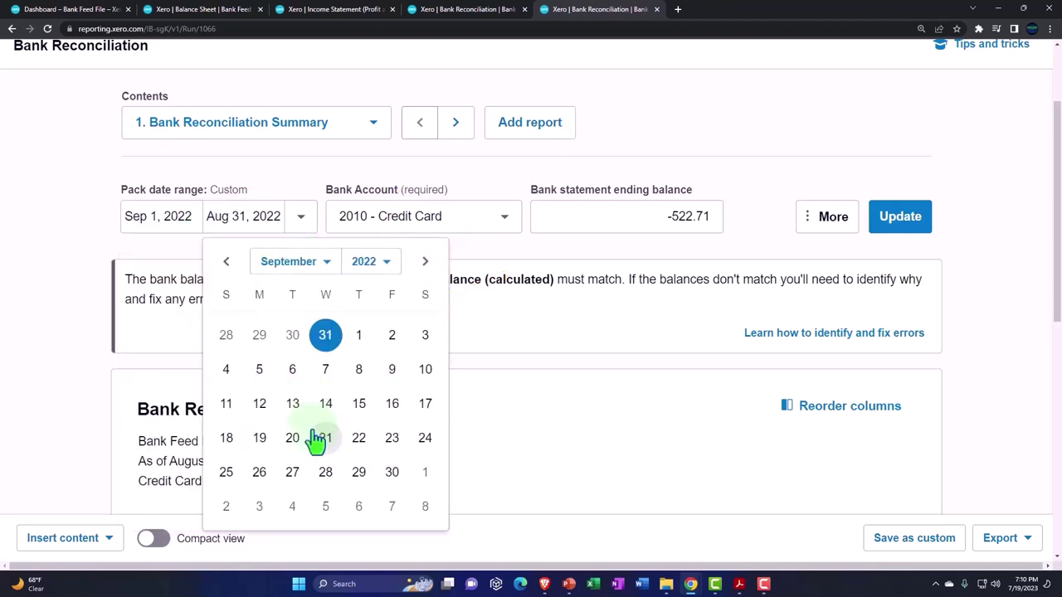
pyautogui.click(390, 472)
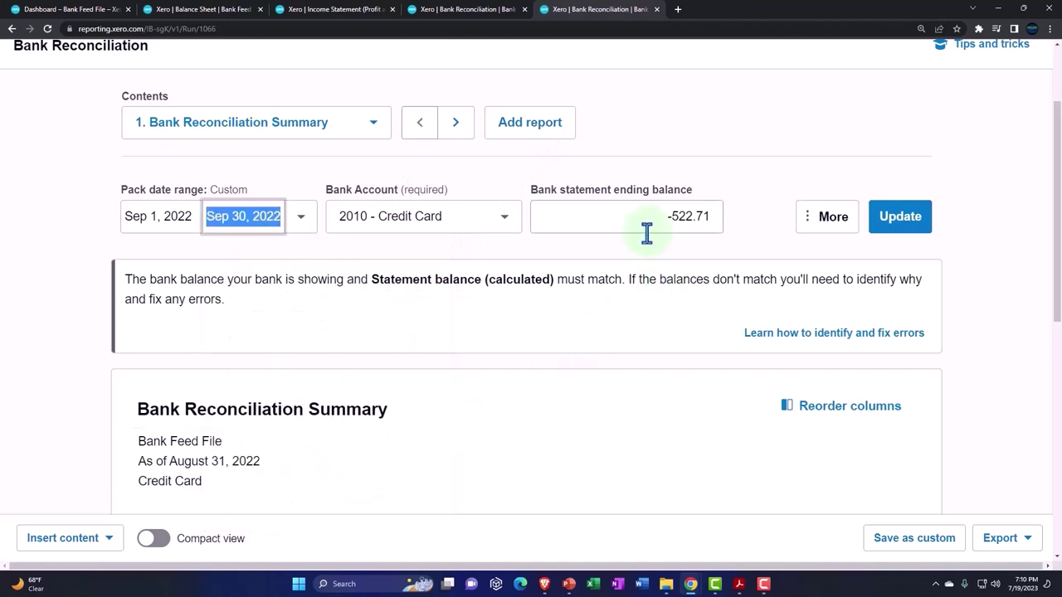
# Step: Check the September statement PDF and replace the ending balance -522.71 with -717.22
pyautogui.moveTo(739, 584)
pyautogui.click(736, 535)
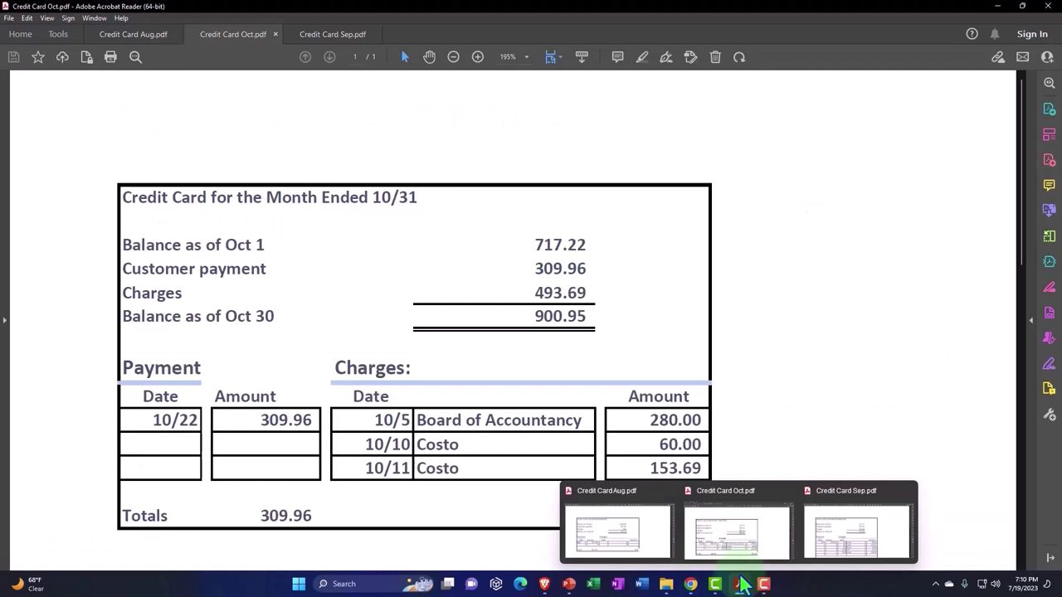
pyautogui.click(838, 543)
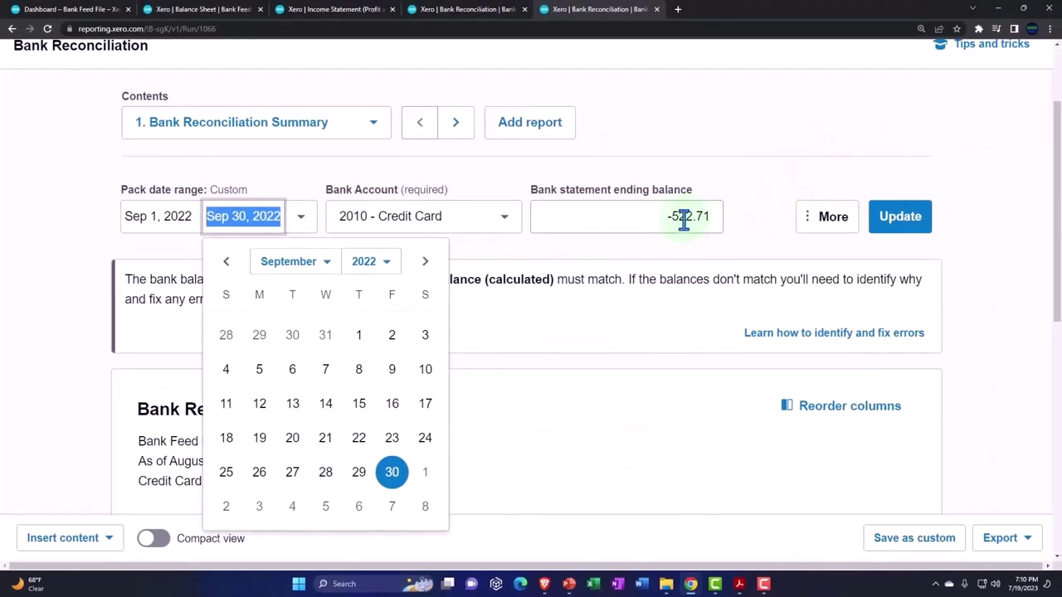
pyautogui.click(653, 218)
pyautogui.moveTo(653, 219); pyautogui.dragTo(733, 219)
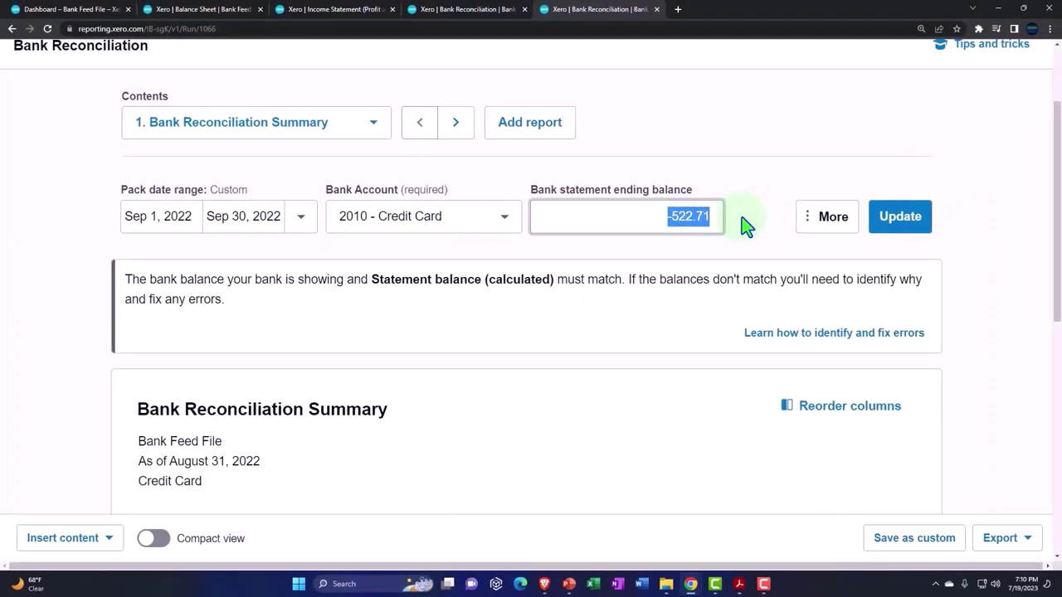
pyautogui.write('-717.22')
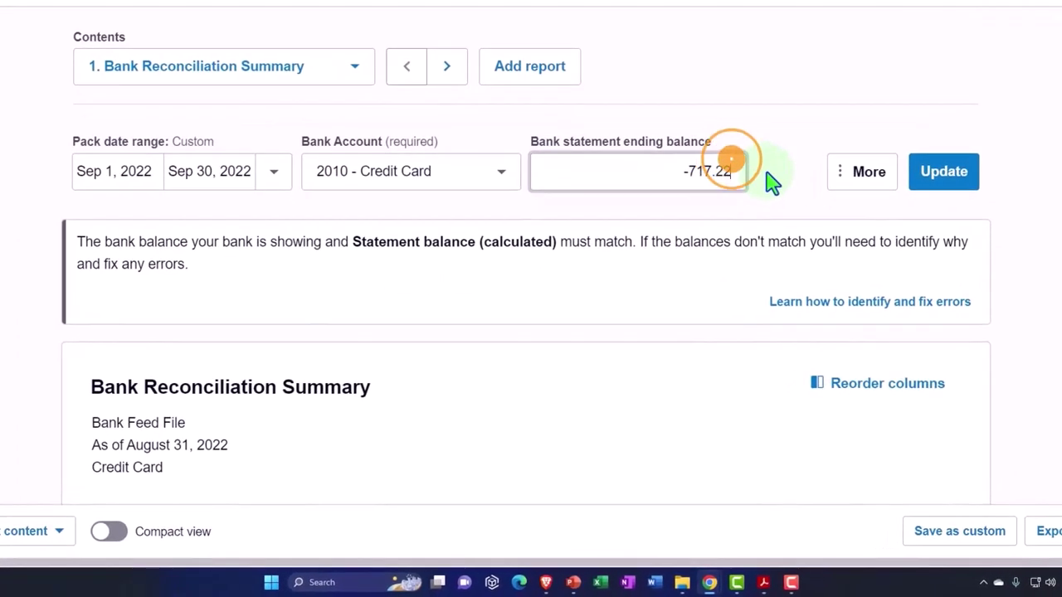
# Step: Rerun the September reconciliation report, confirming (717.22) with nothing out of balance, then view the Balance Sheet
pyautogui.click(946, 174)
pyautogui.scroll(-2, 953, 190)
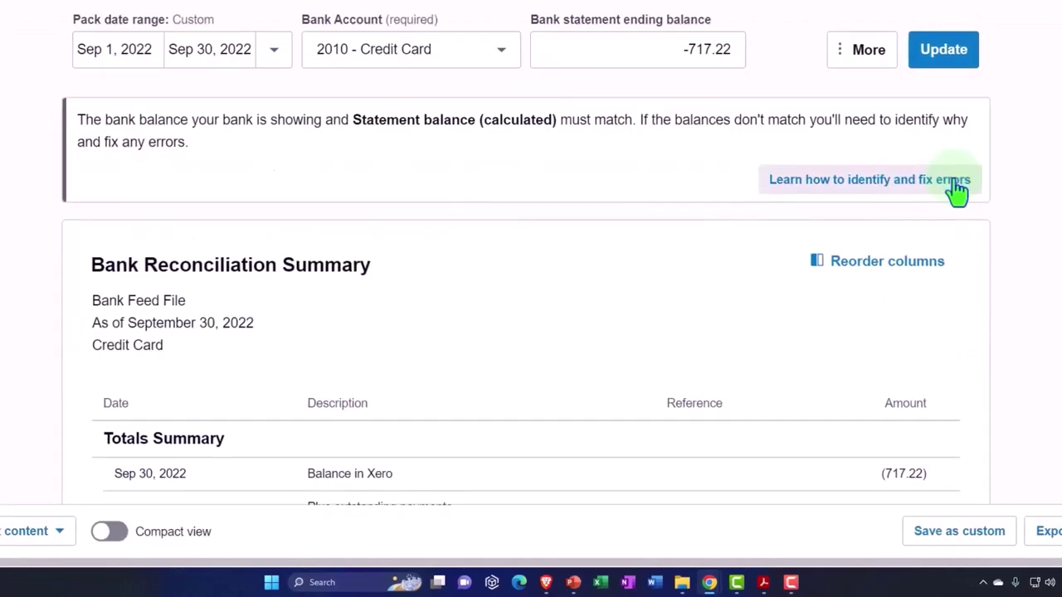
pyautogui.scroll(-3, 953, 195)
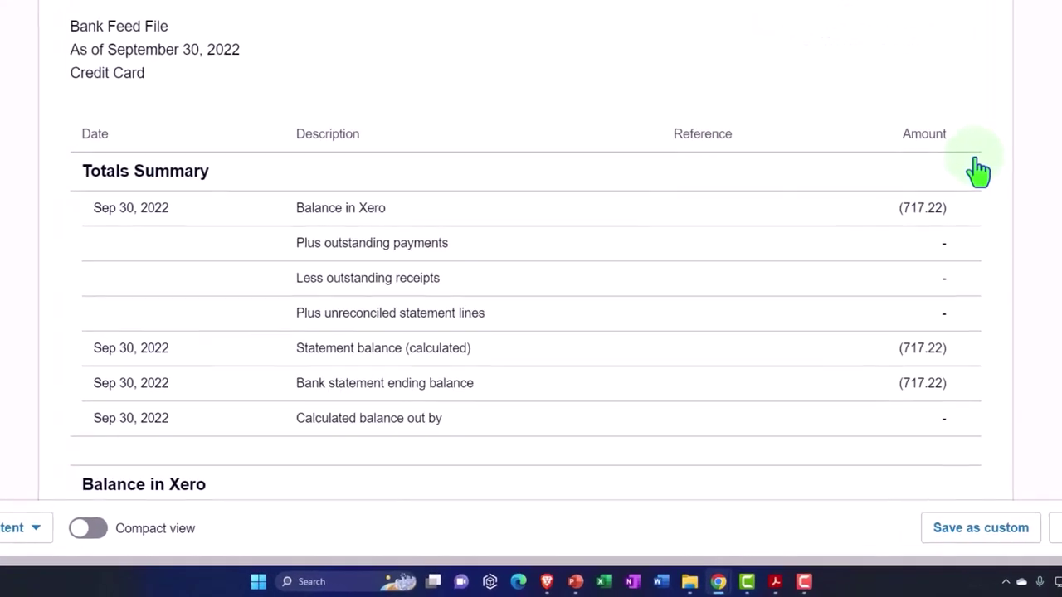
pyautogui.click(197, 17)
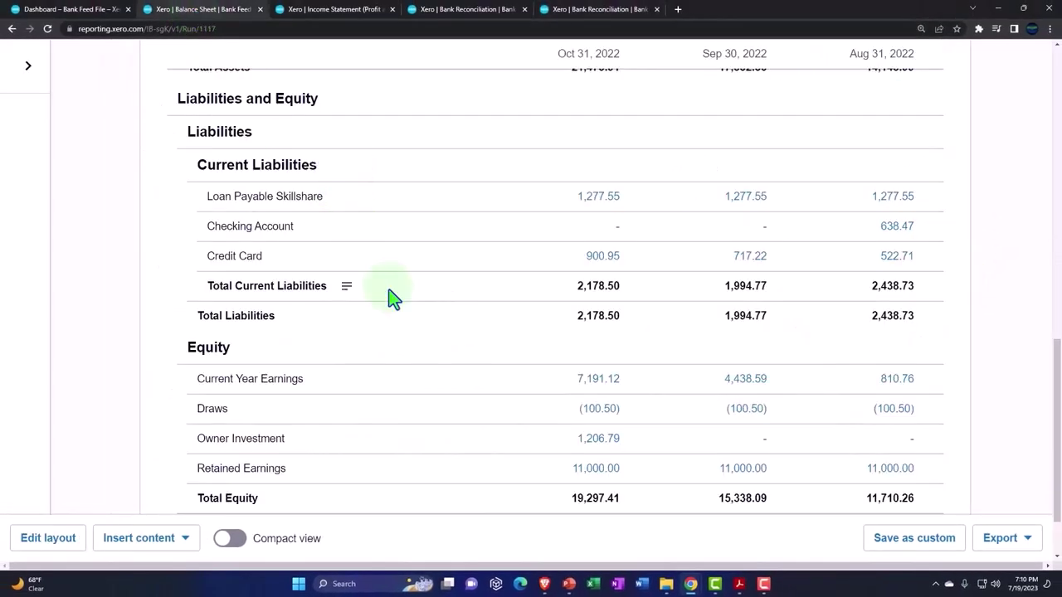
pyautogui.scroll(-1, 393, 298)
pyautogui.scroll(1, 393, 299)
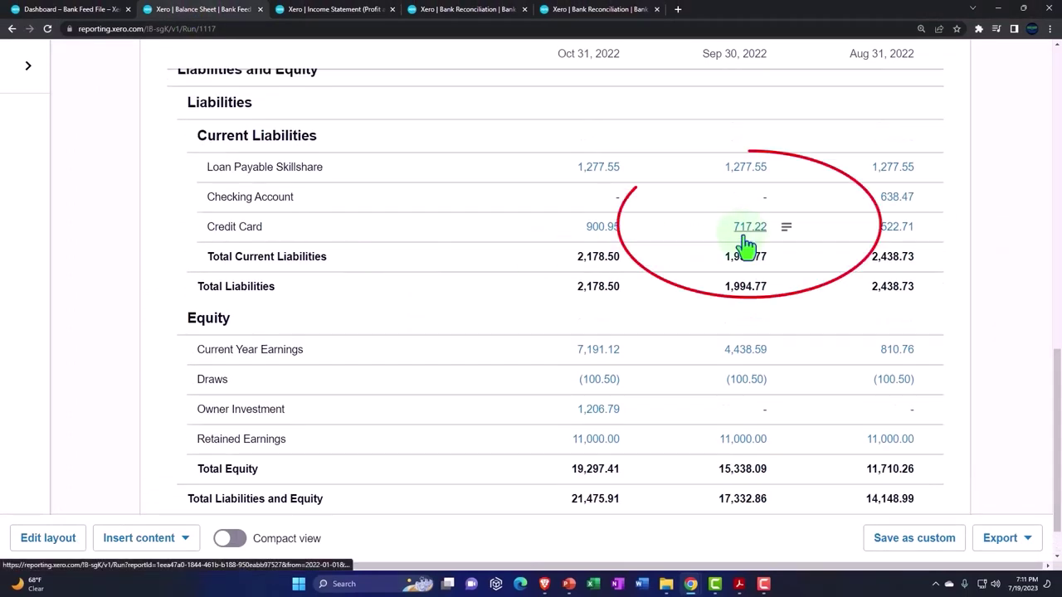
pyautogui.moveTo(739, 584)
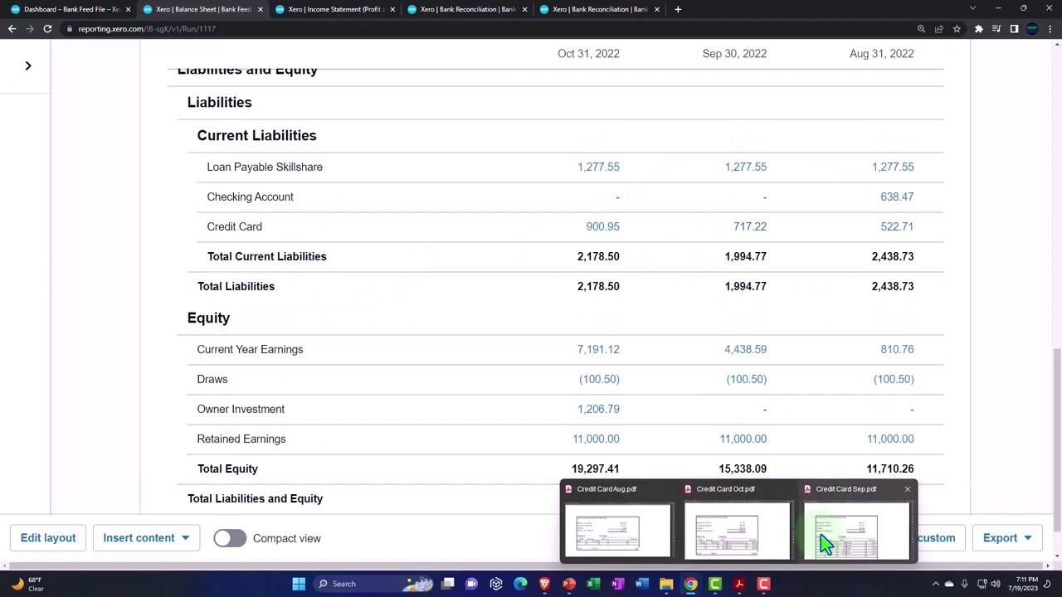
pyautogui.moveTo(825, 544)
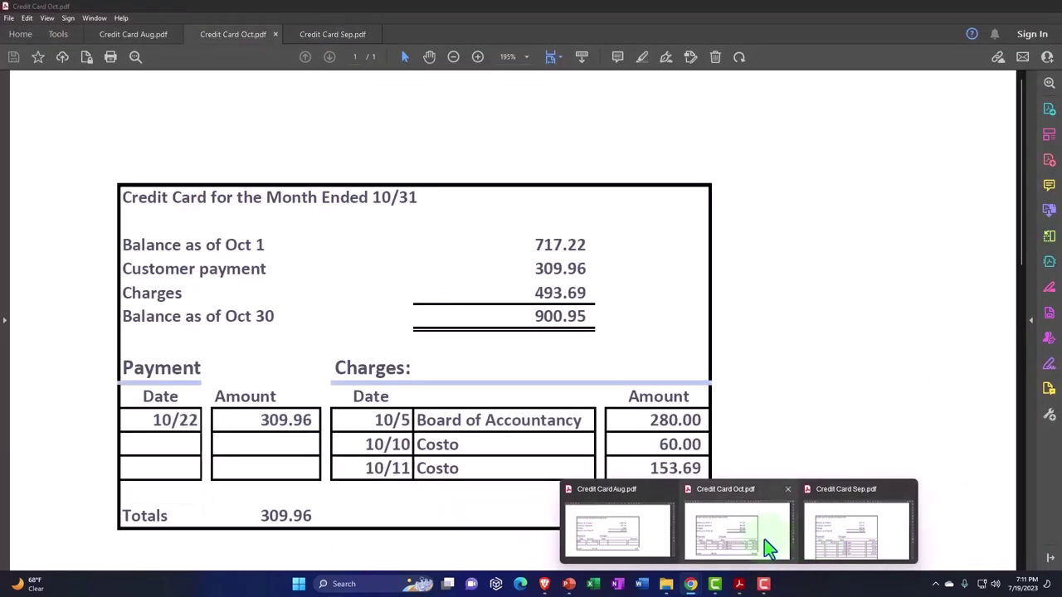
# Step: Check that Credit Card Sep.pdf's Sep 30 balance of 717.22 matches Xero's Balance Sheet
pyautogui.click(825, 539)
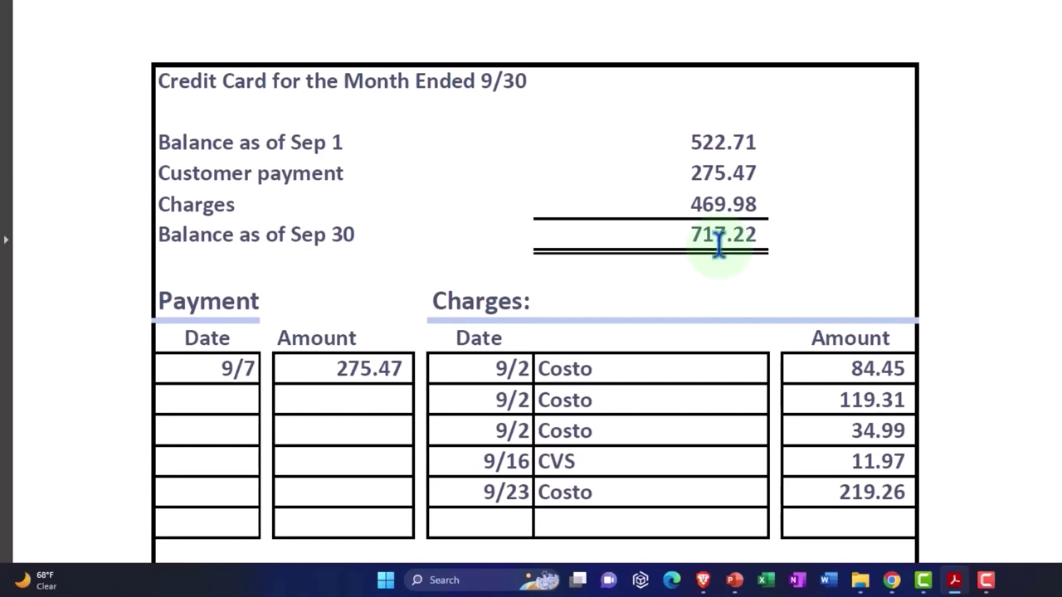
pyautogui.click(719, 245)
pyautogui.hotkey('alt', 'Tab')
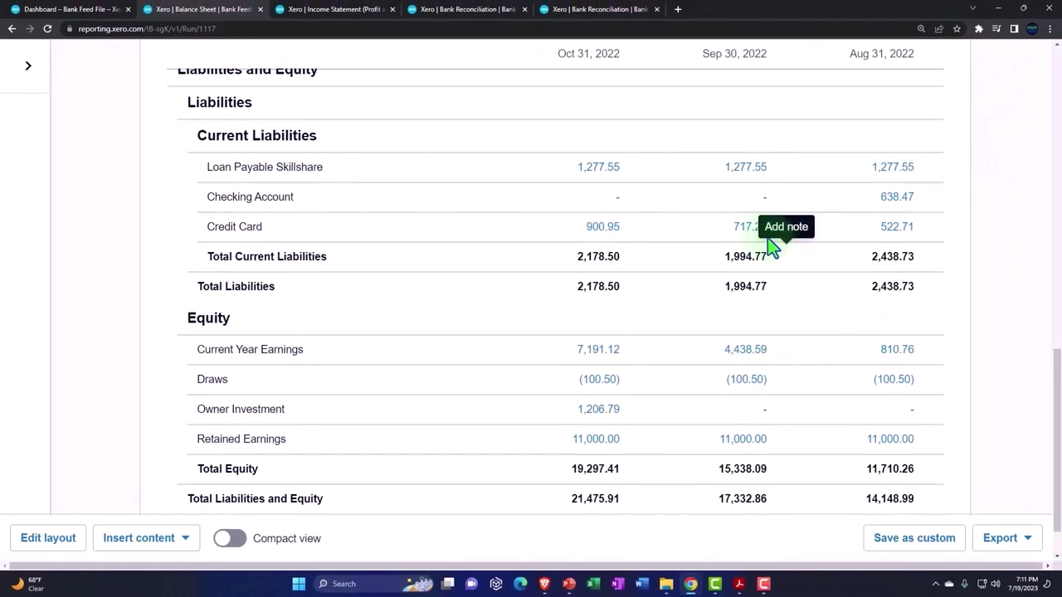
# Step: Go from the Dashboard through Accounting > Bank accounts to the Credit Card account's transactions
pyautogui.click(602, 9)
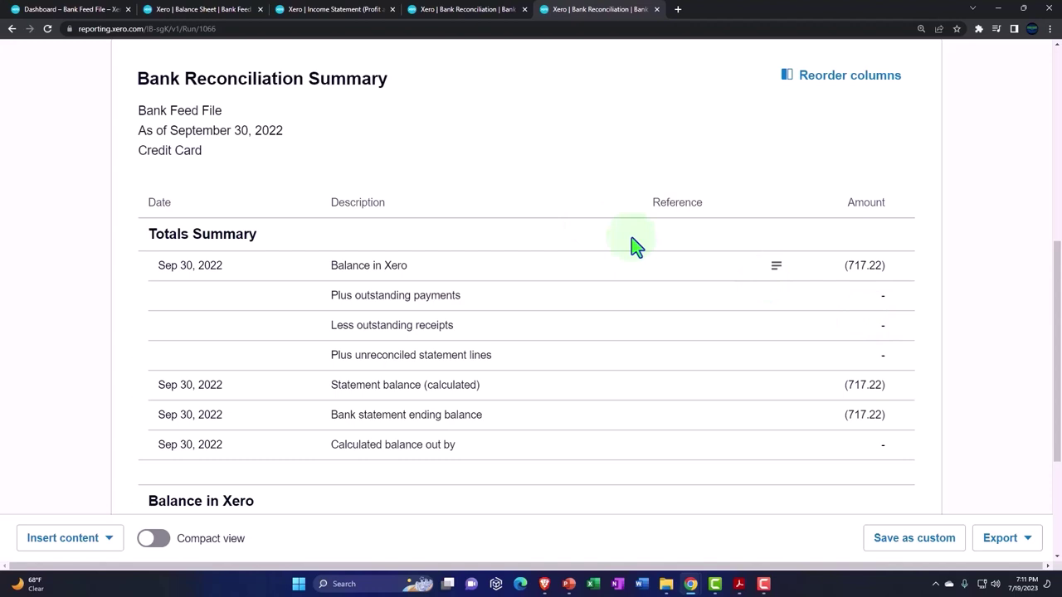
pyautogui.click(62, 12)
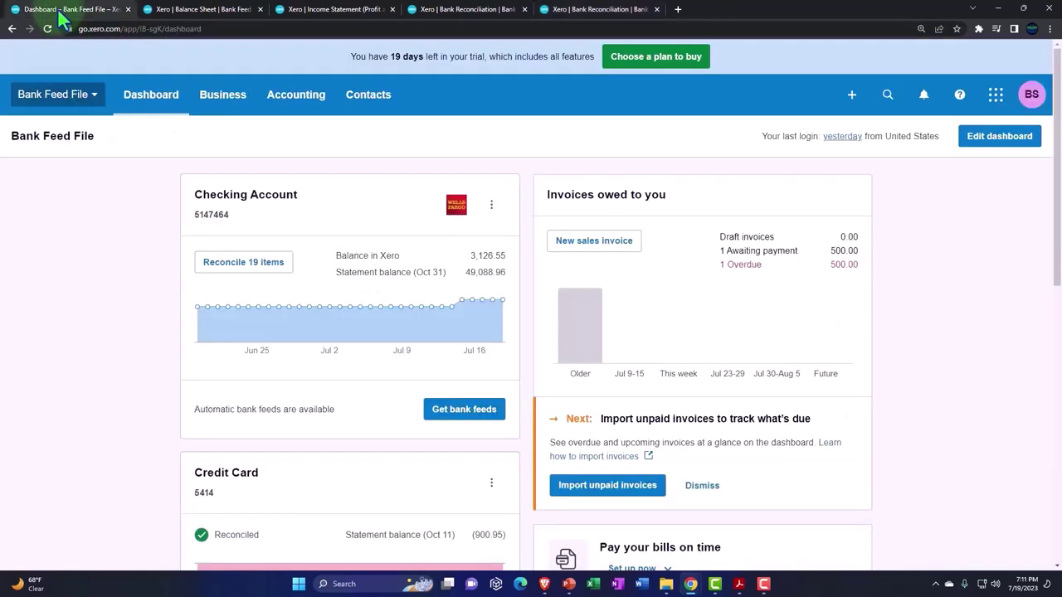
pyautogui.click(287, 99)
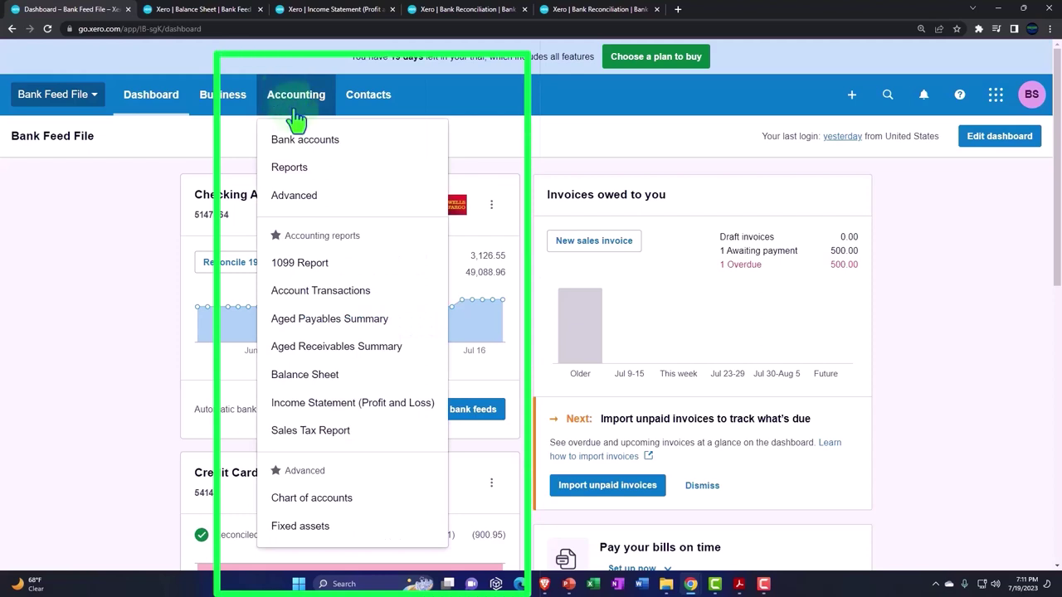
pyautogui.click(306, 146)
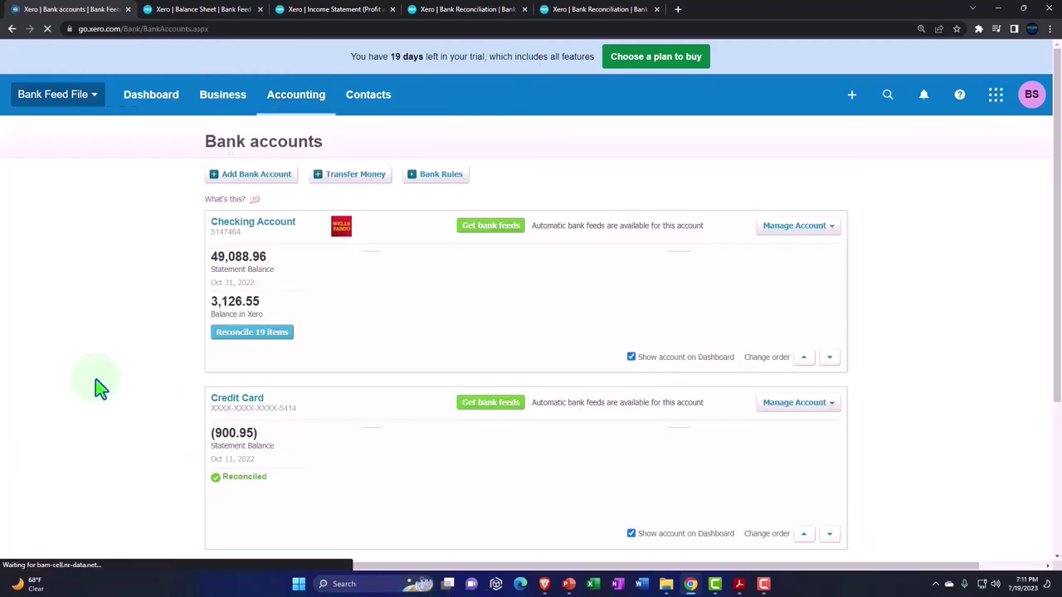
pyautogui.scroll(-5, 98, 386)
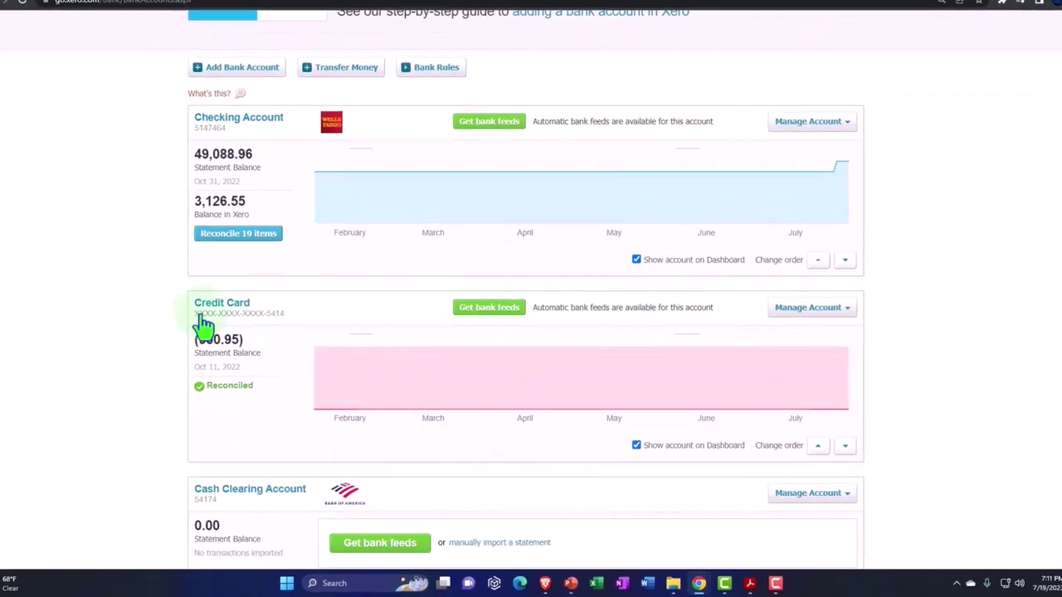
pyautogui.click(207, 304)
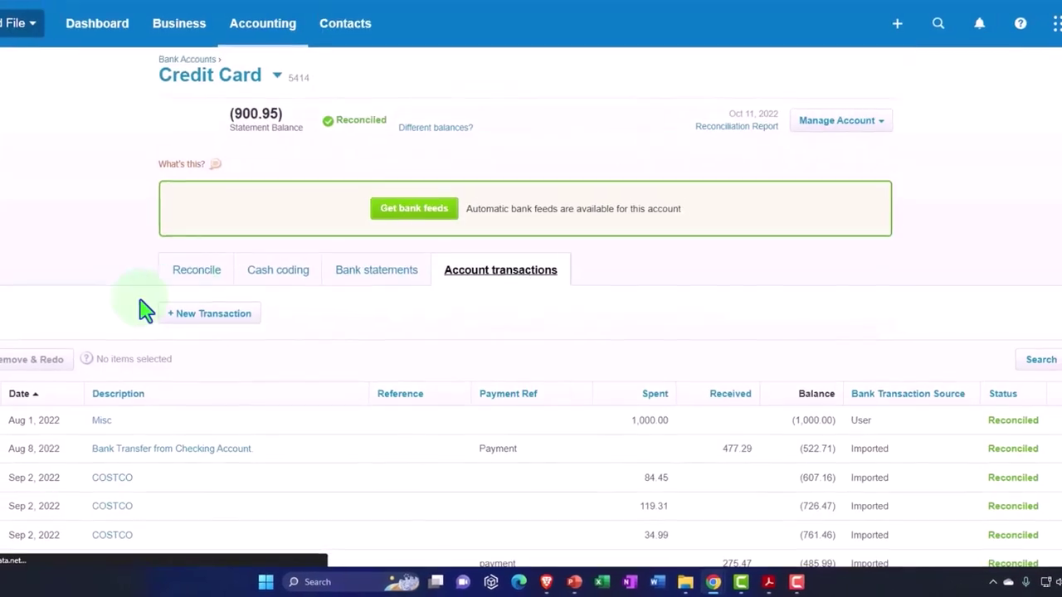
# Step: Confirm all 12 Credit Card transactions are Reconciled, ending at (900.95) on Oct 11, 2022
pyautogui.scroll(-2, 70, 326)
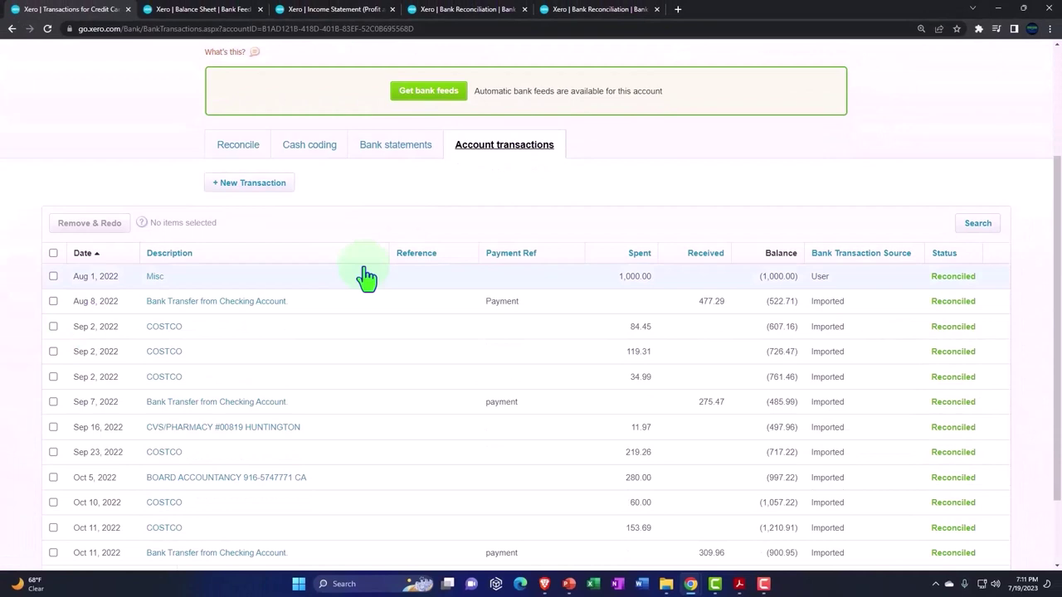
pyautogui.click(494, 156)
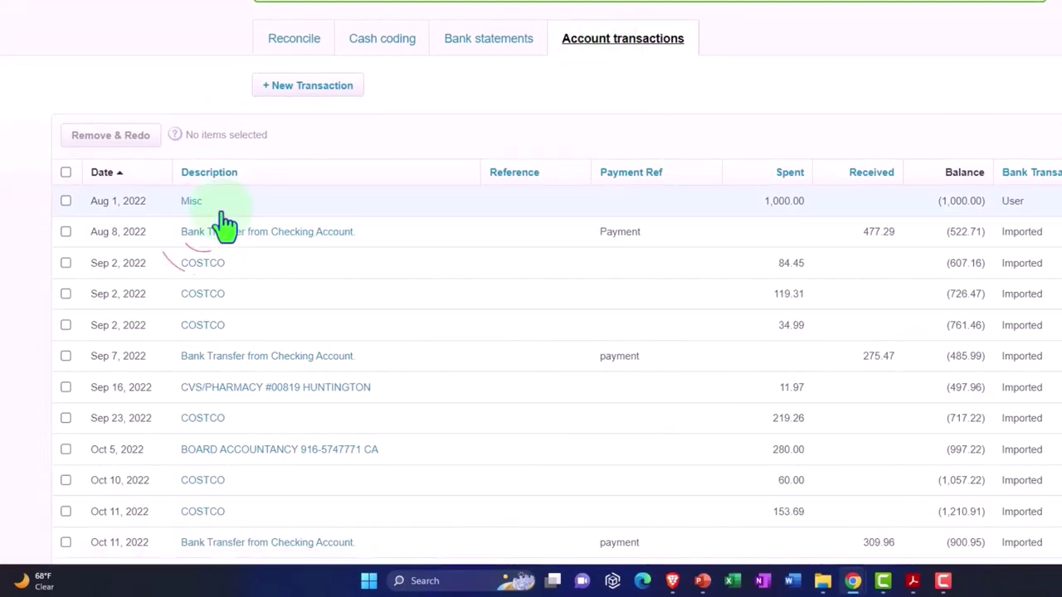
pyautogui.click(202, 226)
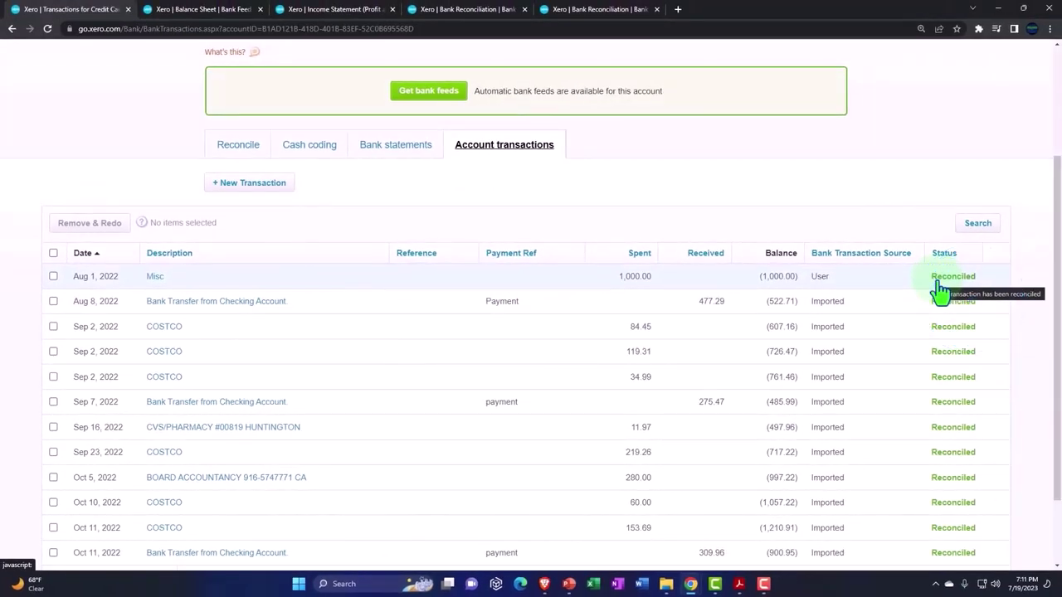
pyautogui.scroll(-2, 939, 290)
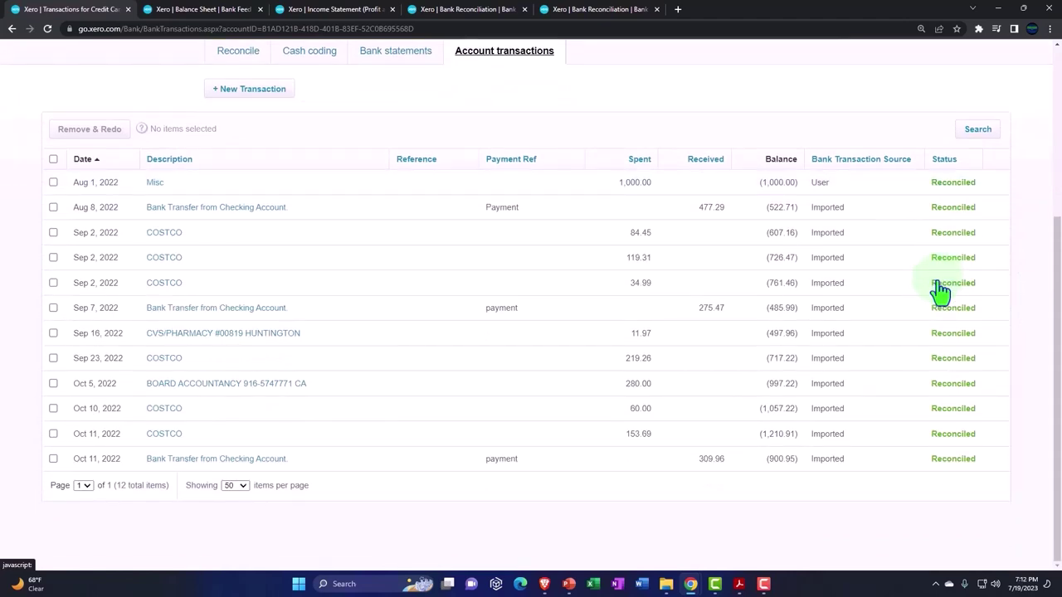
pyautogui.scroll(2, 939, 291)
pyautogui.click(240, 53)
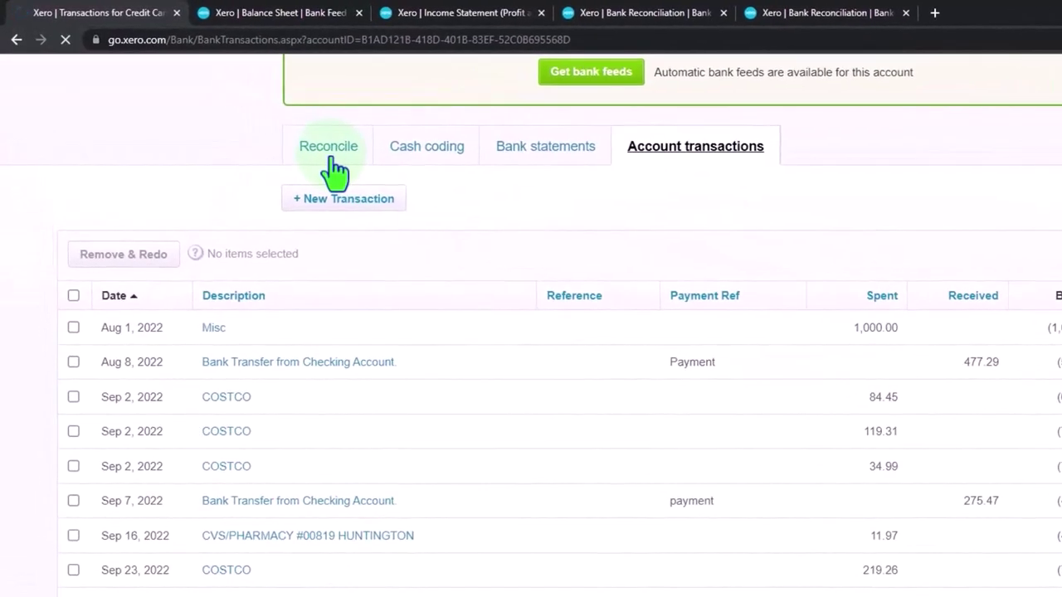